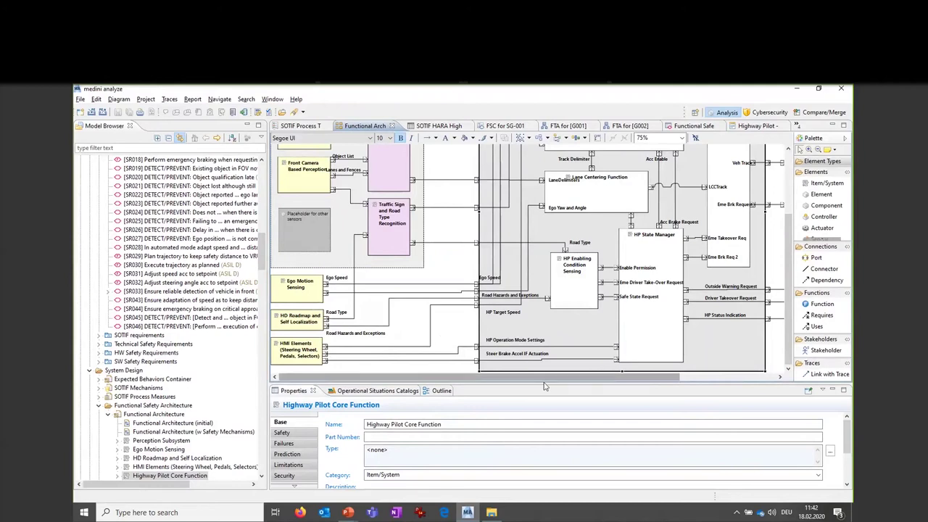
# - Examine the functional architecture diagram from the perception inputs through the Highway Pilot Core Function to the brake, steering and signalling elements
pyautogui.moveTo(557, 370); pyautogui.dragTo(496, 377)
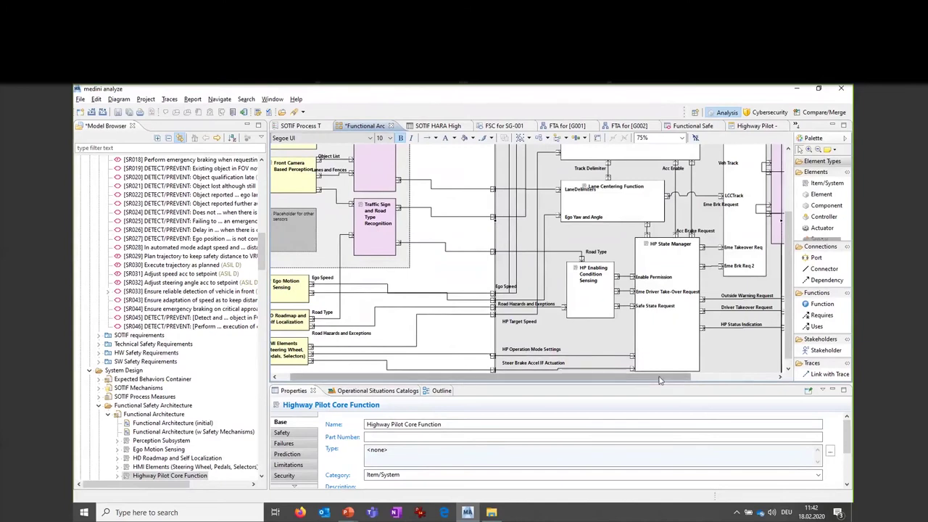
pyautogui.moveTo(495, 377); pyautogui.dragTo(781, 356)
pyautogui.scroll(3, 782, 356)
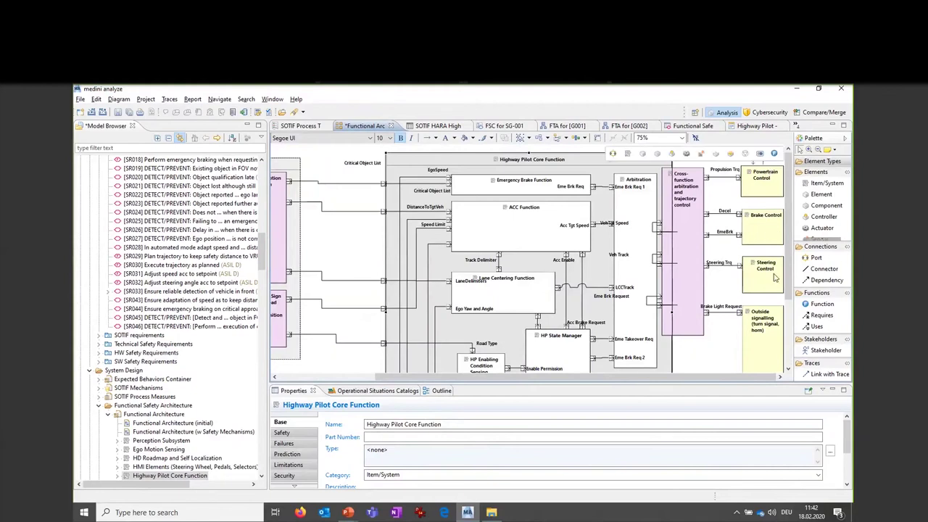
pyautogui.scroll(-2, 771, 319)
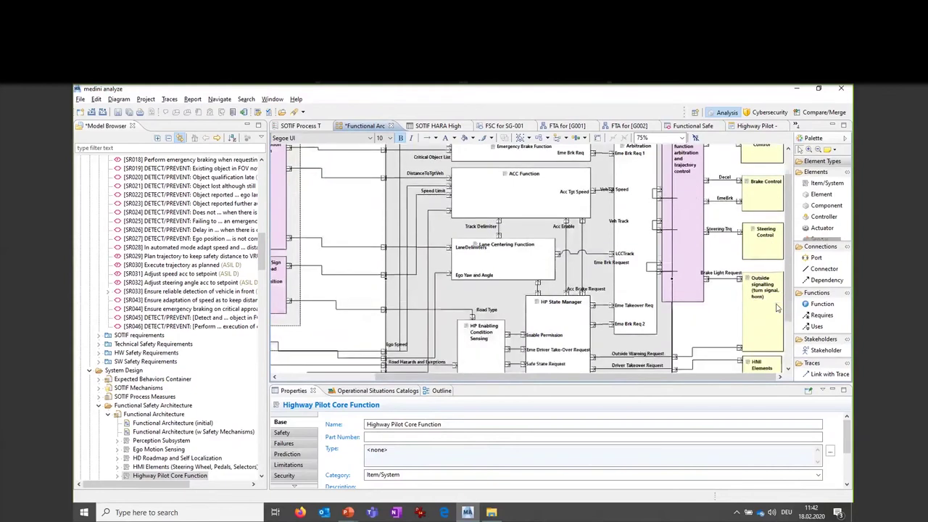
pyautogui.moveTo(779, 343)
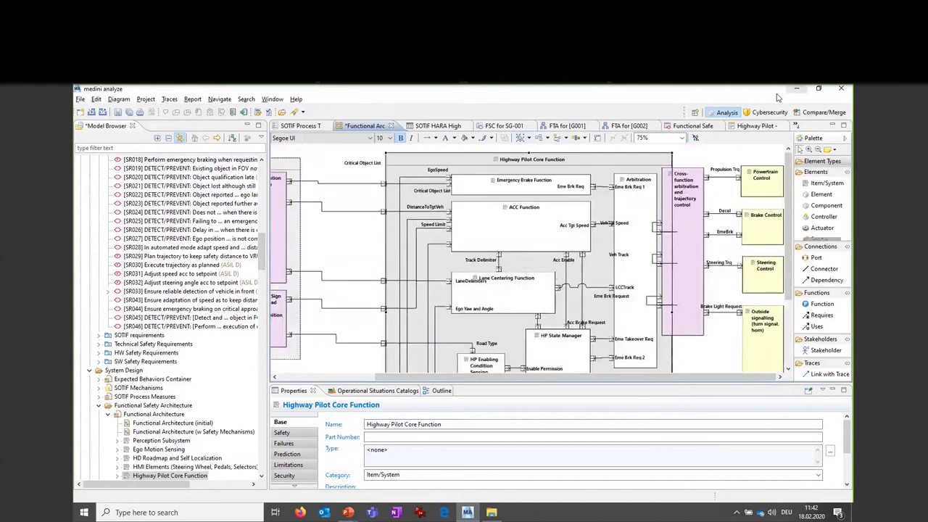
# - Open the SOTIF Process Tasklist and review its tasks down to the Perform Limitation and Weakness Analysis section
pyautogui.click(301, 126)
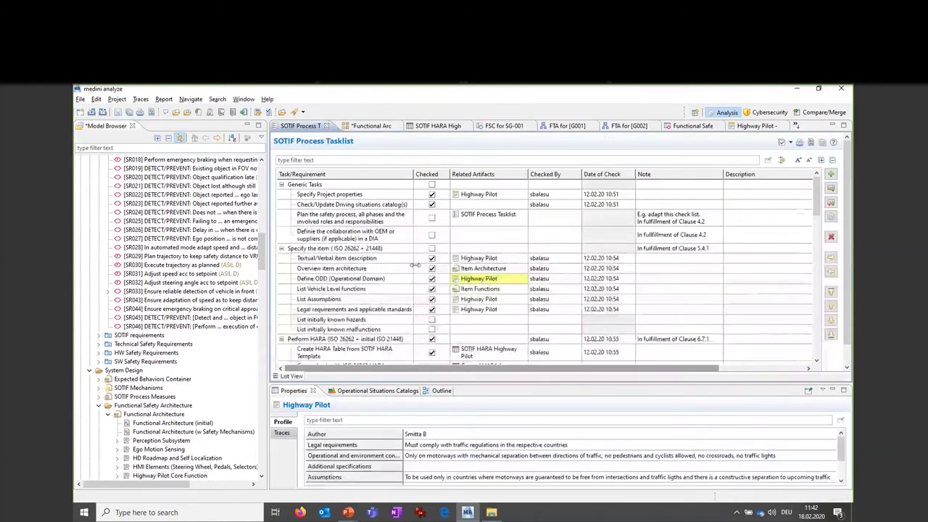
pyautogui.scroll(-5, 415, 265)
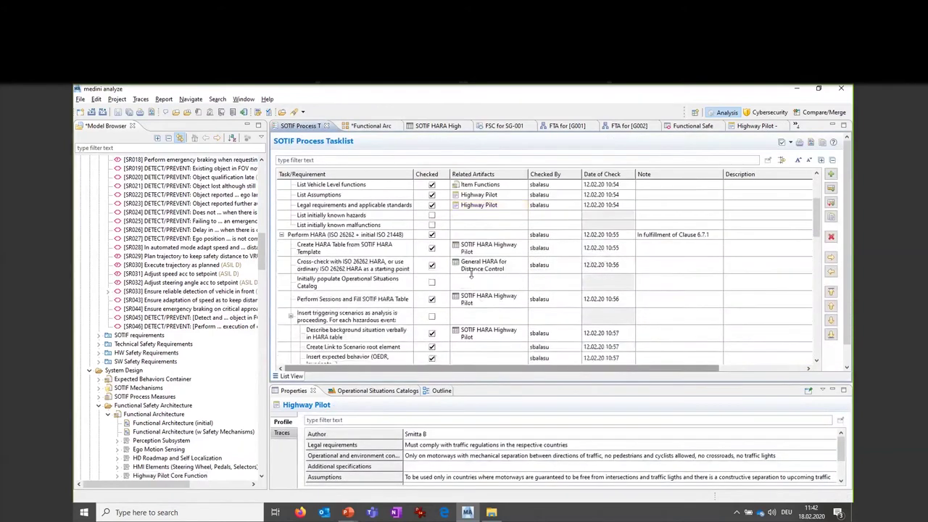
pyautogui.scroll(-1, 471, 274)
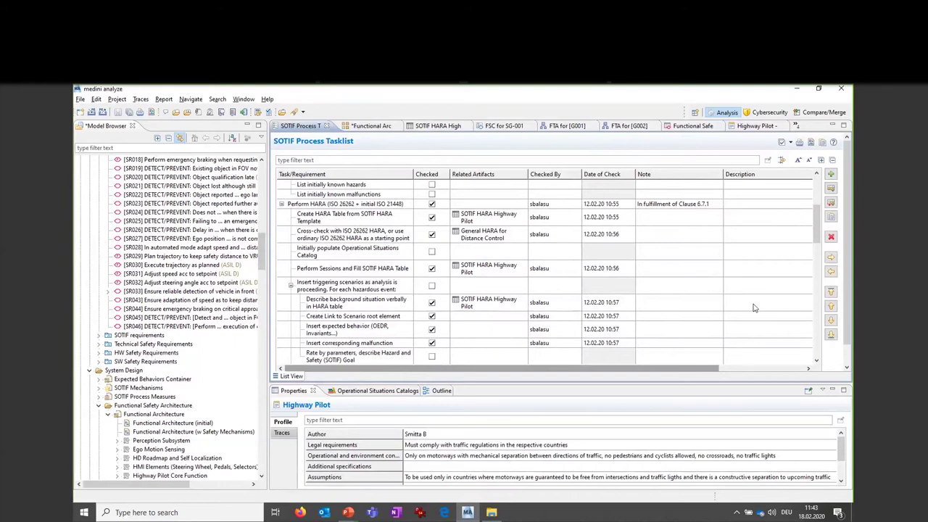
pyautogui.scroll(-3, 754, 308)
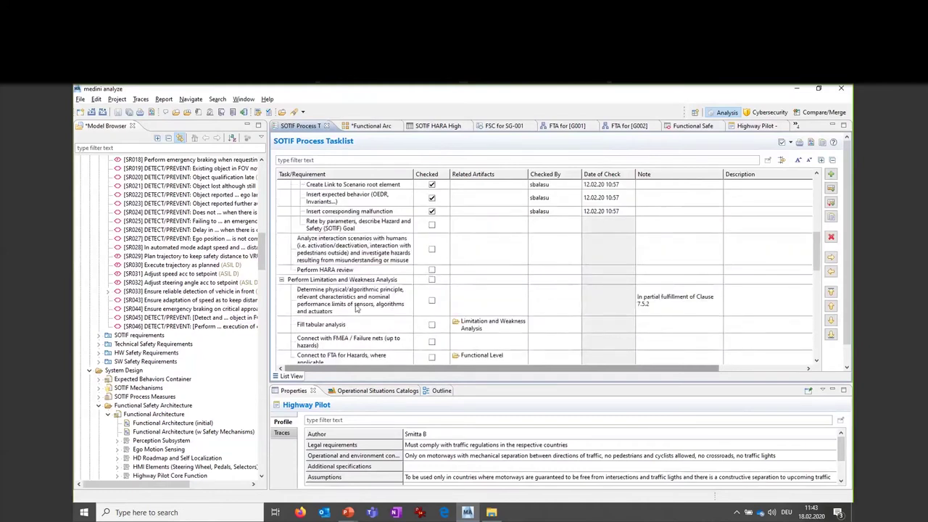
# - Open the SOTIF HARA Highway Pilot table and examine its traffic, AV mode, vehicle speed, expected action and malfunctioning behaviour columns
pyautogui.click(434, 128)
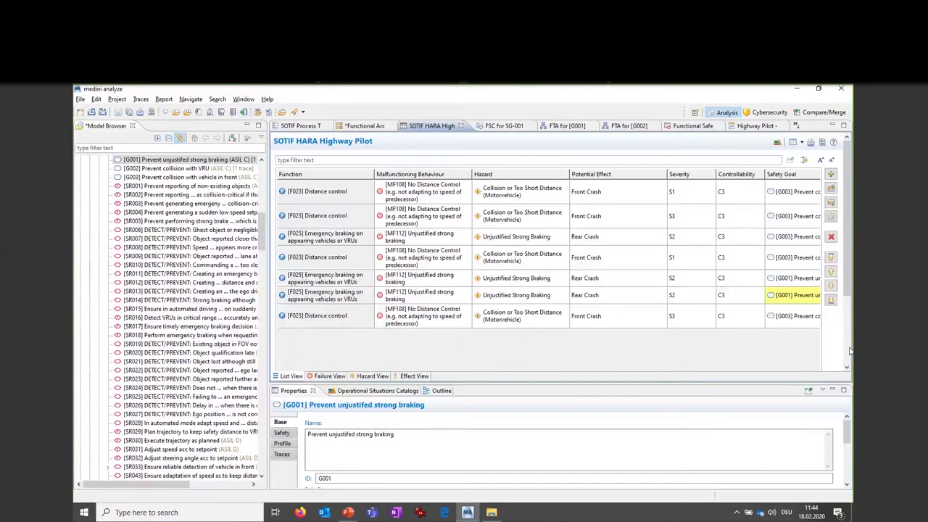
pyautogui.click(847, 276)
pyautogui.scroll(-2, 574, 372)
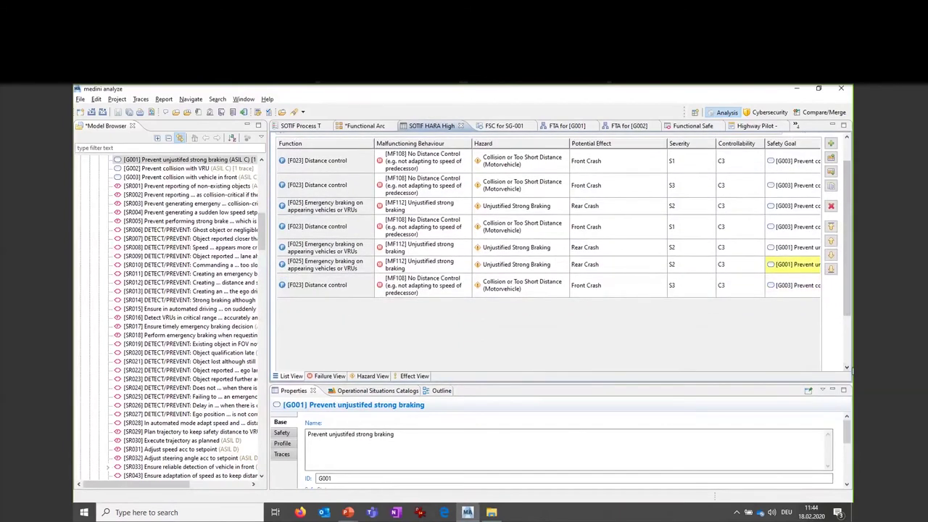
pyautogui.click(847, 370)
pyautogui.click(847, 370)
pyautogui.moveTo(510, 357); pyautogui.dragTo(602, 346)
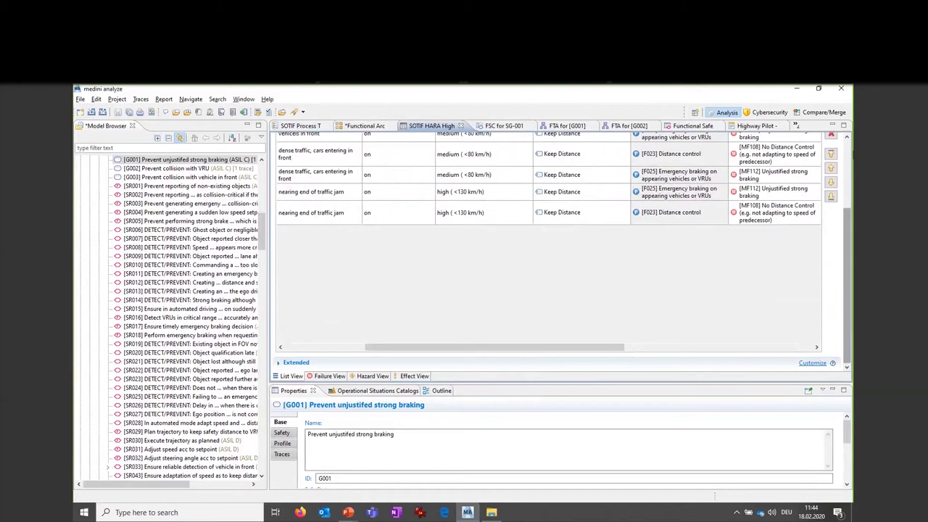
# - Show the highlighted safety goal [G001] from the HARA table in the model browser and open its FSC for SG-001 diagram
pyautogui.scroll(5, 844, 221)
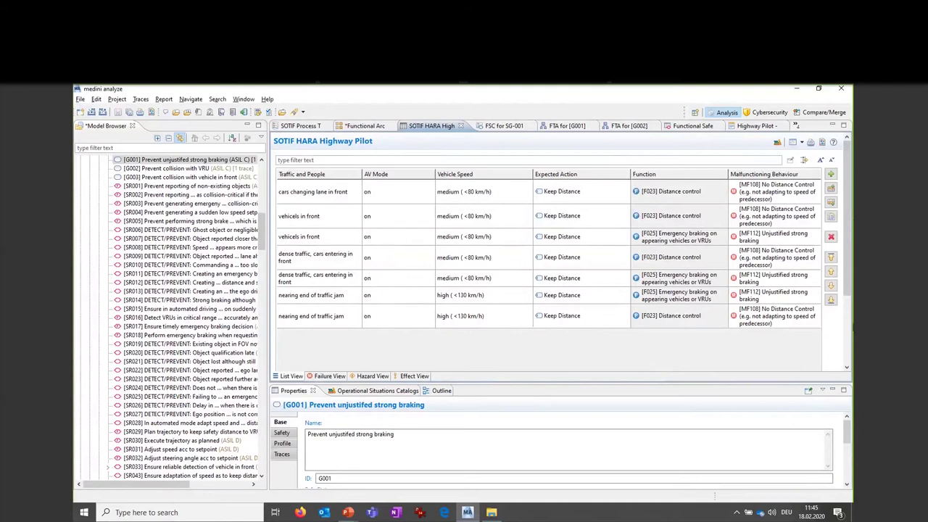
pyautogui.click(847, 368)
pyautogui.moveTo(537, 347); pyautogui.dragTo(812, 348)
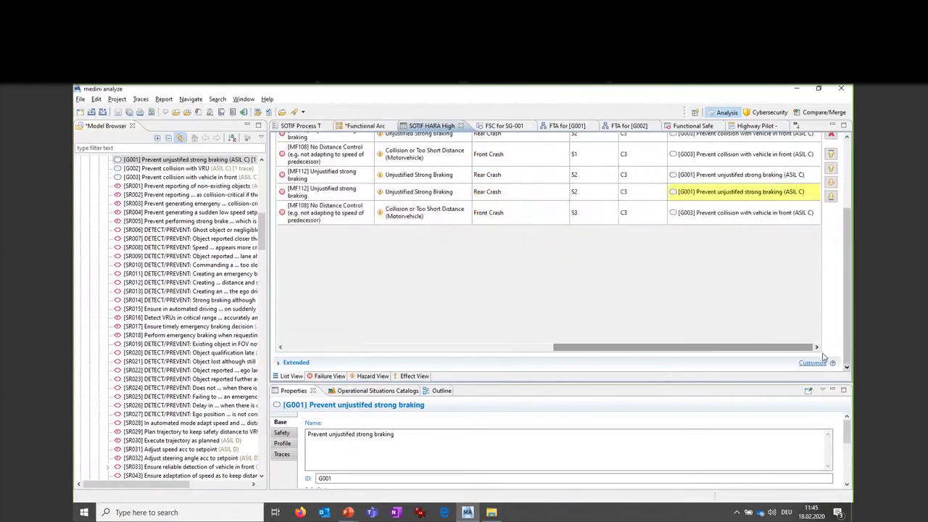
pyautogui.rightClick(695, 193)
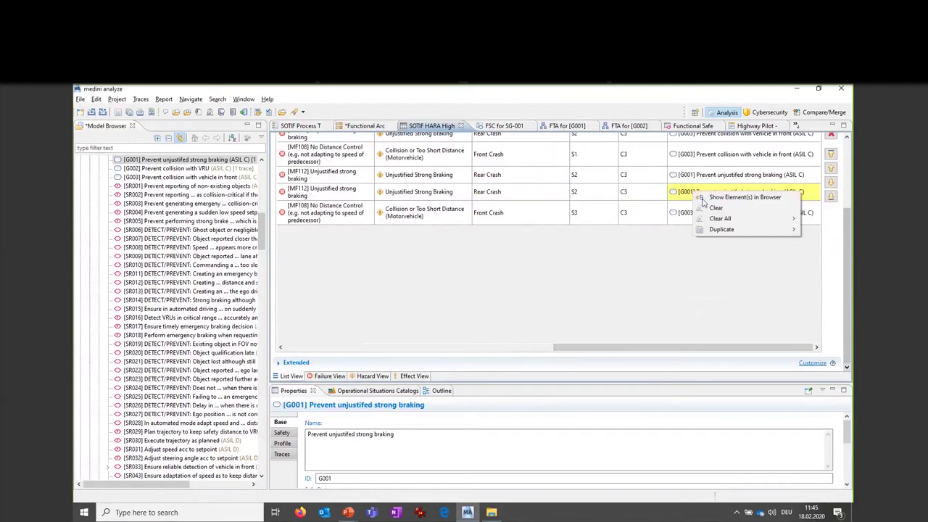
pyautogui.click(707, 197)
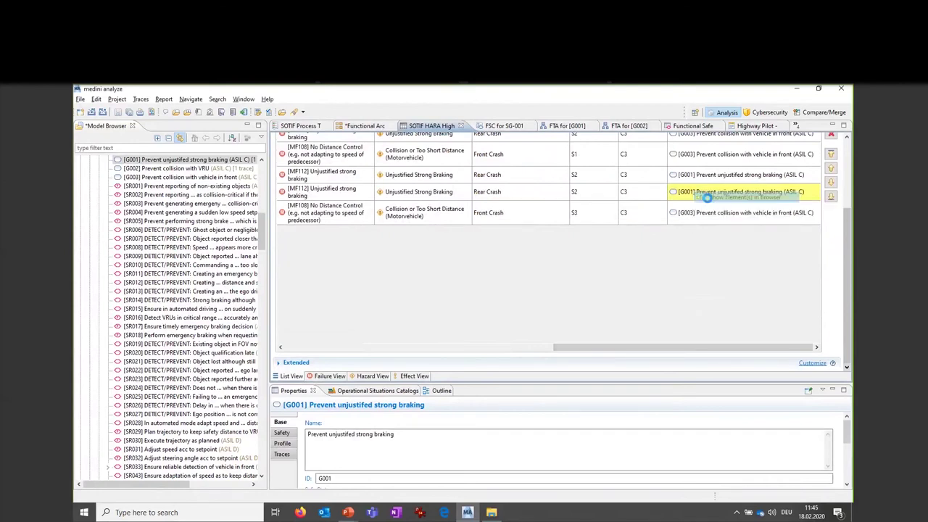
pyautogui.doubleClick(145, 159)
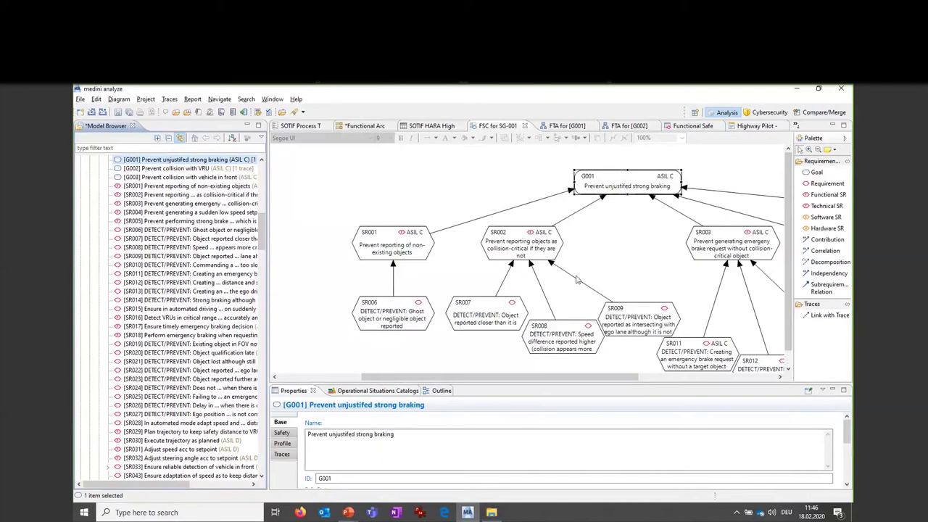
# - Open the FTA for [G001] fault tree and examine its branches from the top event down to the basic events
pyautogui.click(573, 127)
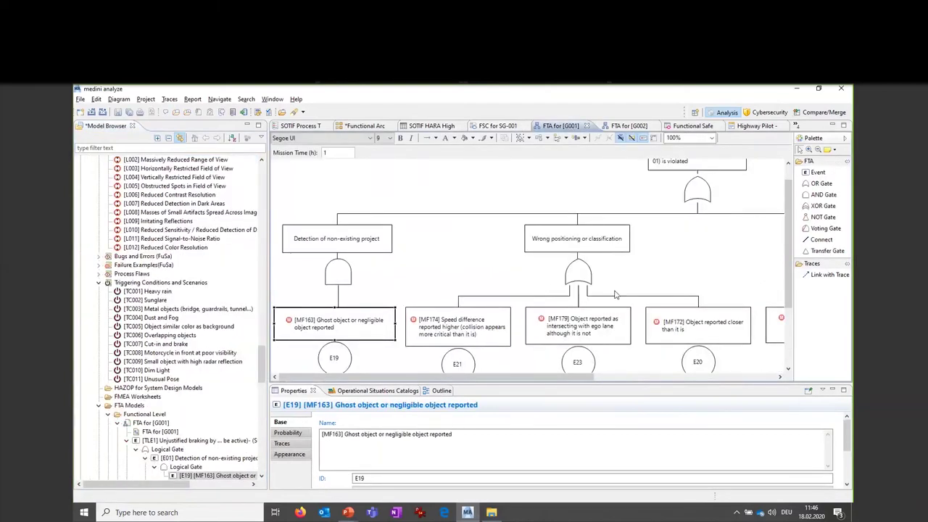
pyautogui.moveTo(623, 289)
pyautogui.scroll(-1, 620, 290)
pyautogui.scroll(2, 638, 226)
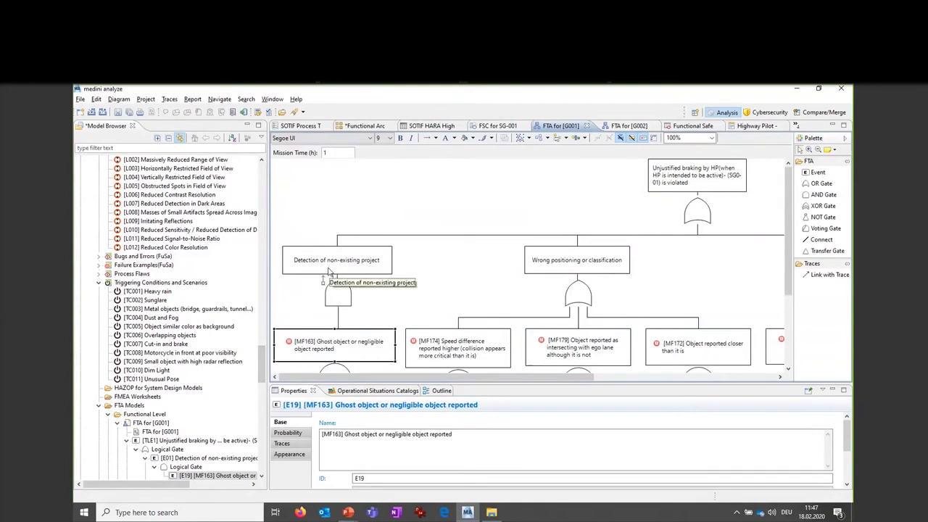
pyautogui.scroll(-3, 609, 272)
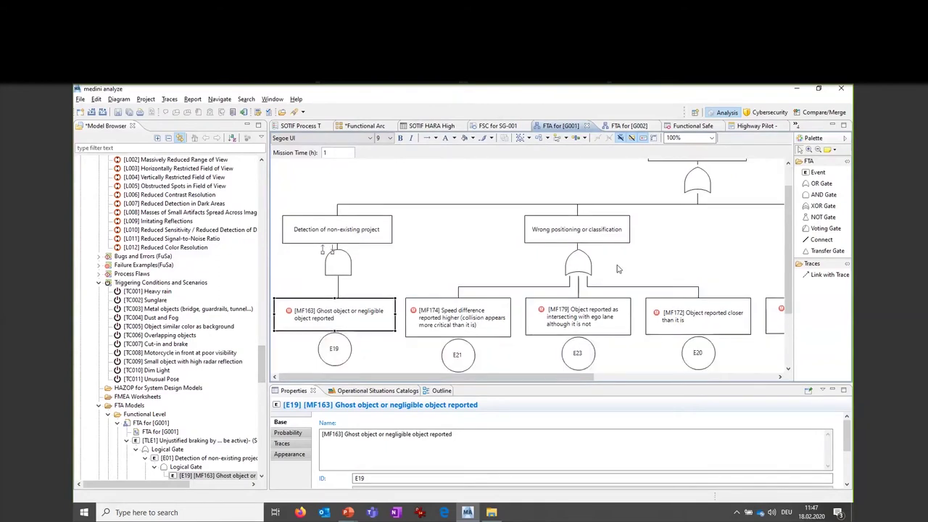
pyautogui.scroll(-2, 610, 273)
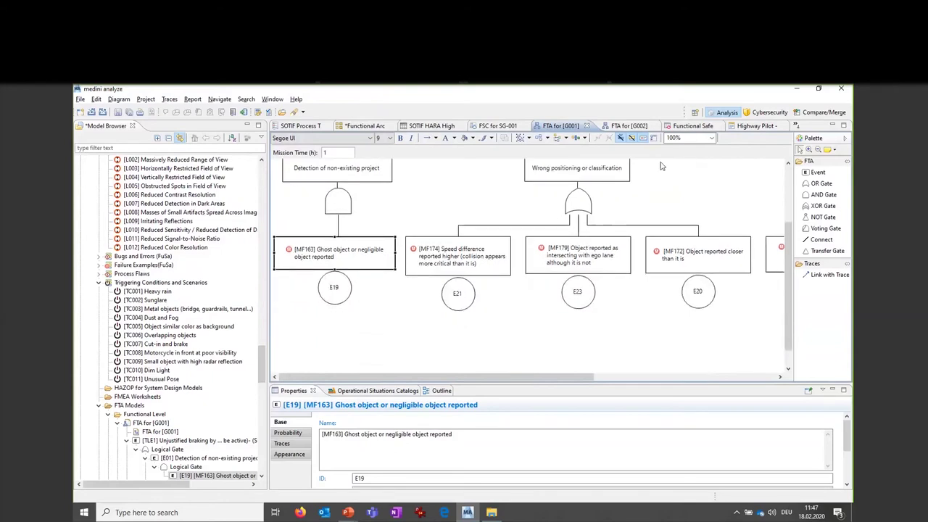
# - Show the malfunction [MF163] represented by fault tree event E19 in the model browser, and review the tree up to its top event
pyautogui.rightClick(298, 255)
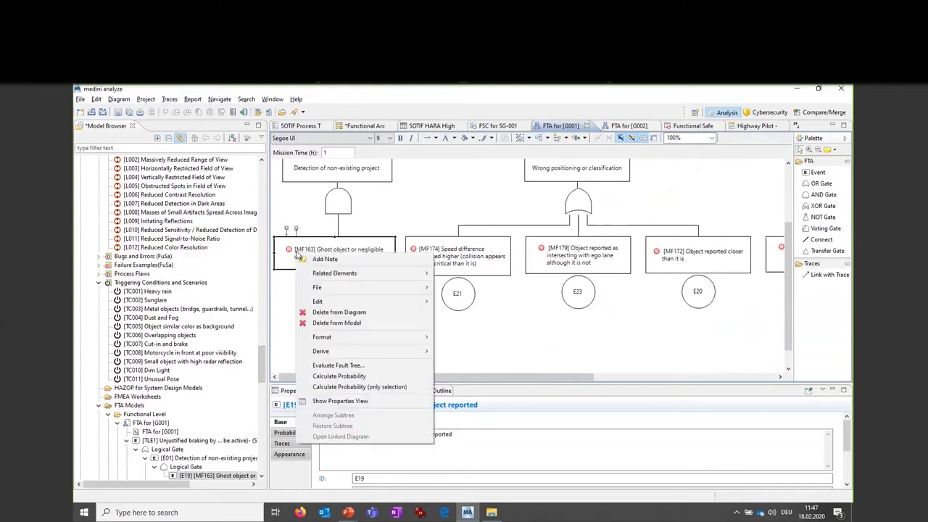
pyautogui.click(591, 346)
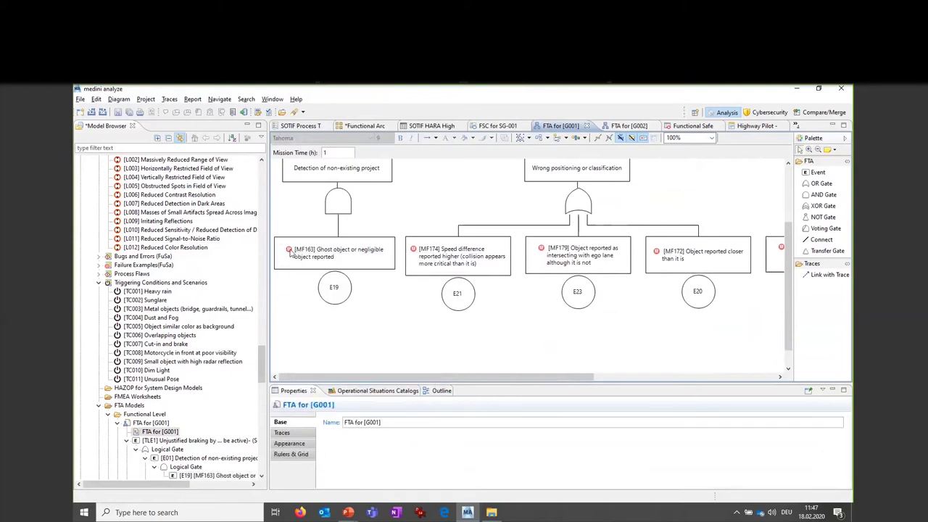
pyautogui.rightClick(324, 251)
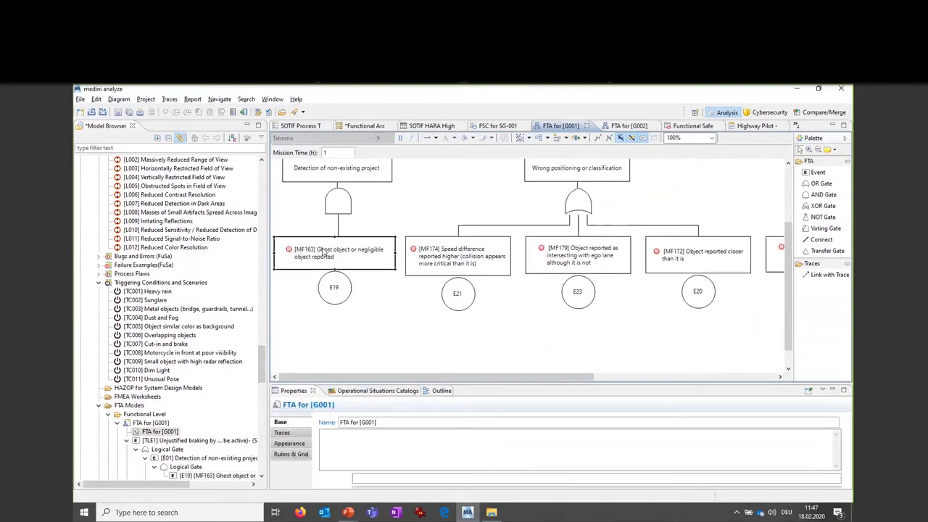
pyautogui.moveTo(431, 268)
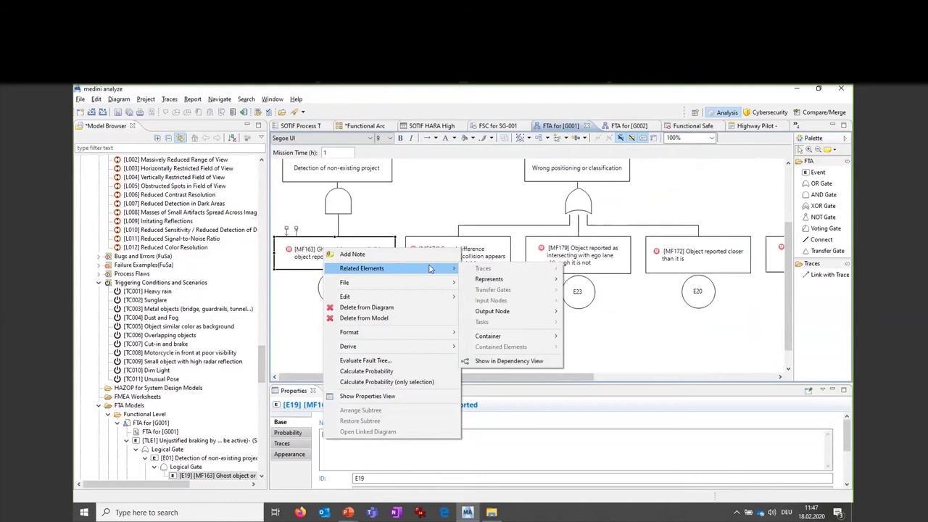
pyautogui.moveTo(521, 279)
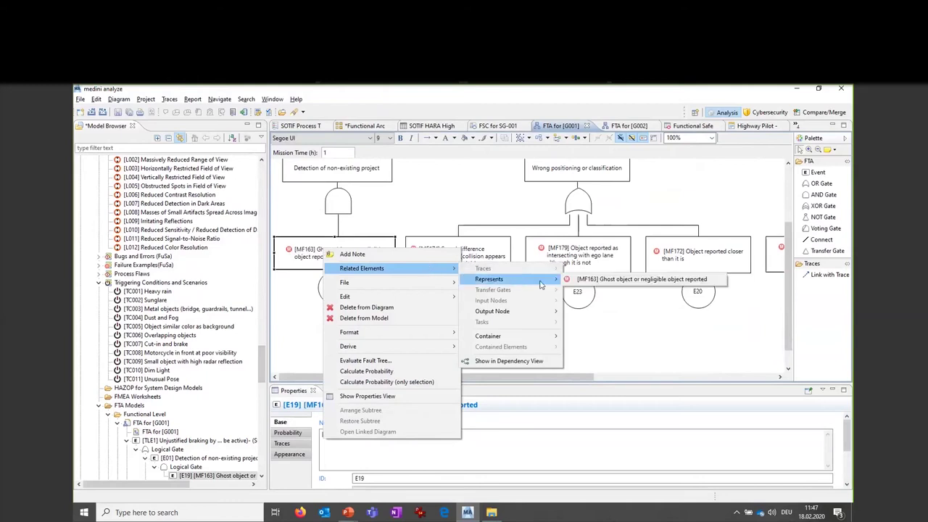
pyautogui.click(608, 280)
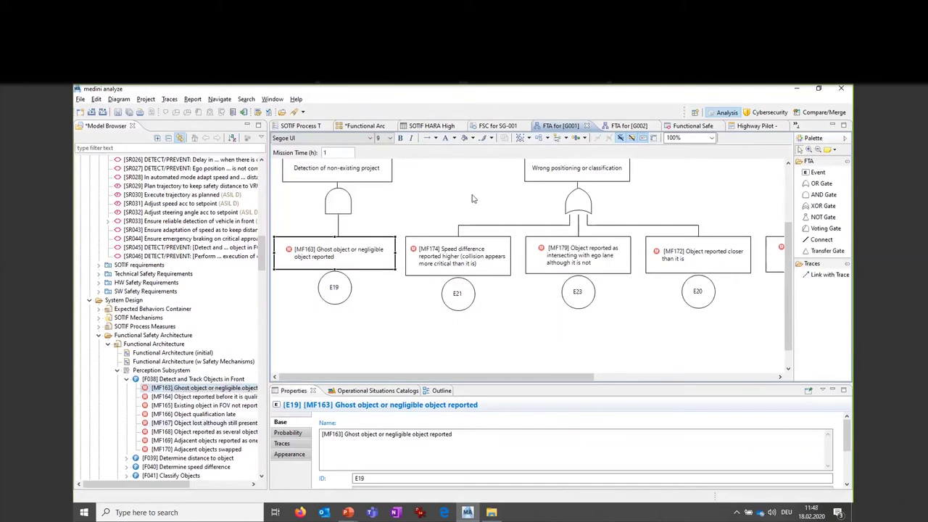
pyautogui.moveTo(463, 220)
pyautogui.moveTo(575, 296)
pyautogui.scroll(3, 620, 181)
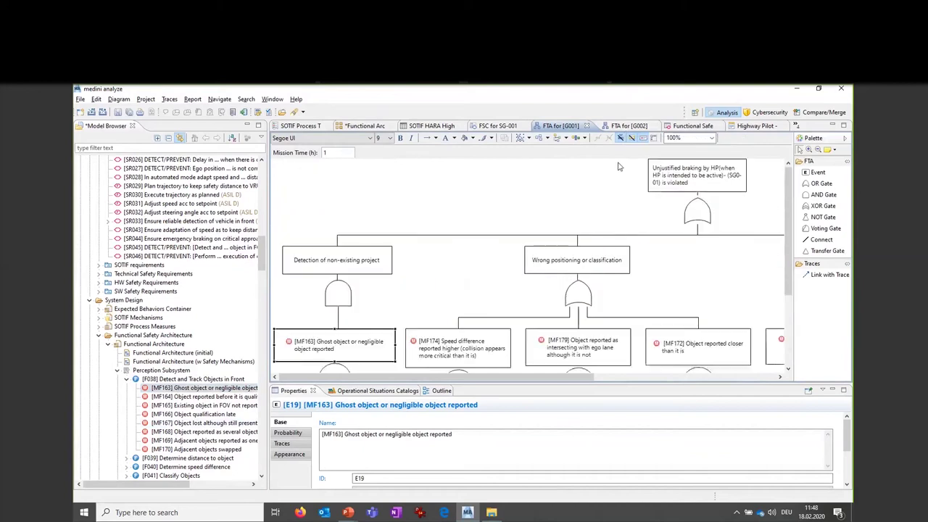
# - Open the FTA for [G002] fault tree and examine its branches from VRU not detected to the braking maneuver execution event
pyautogui.click(630, 127)
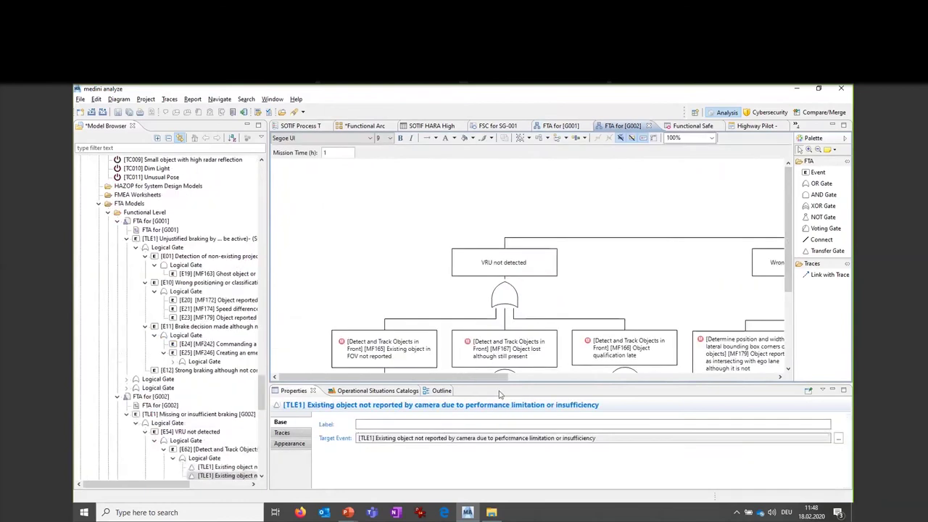
pyautogui.moveTo(501, 376); pyautogui.dragTo(631, 376)
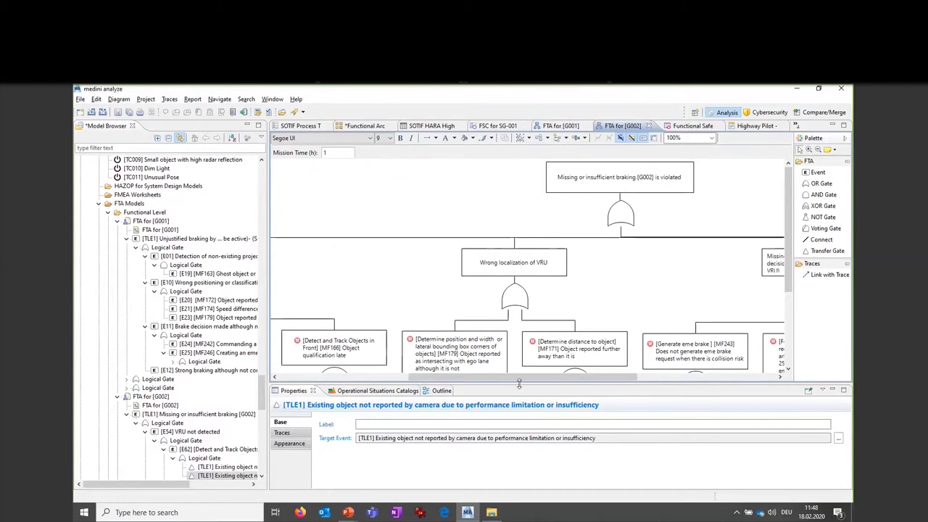
pyautogui.moveTo(519, 377); pyautogui.dragTo(420, 388)
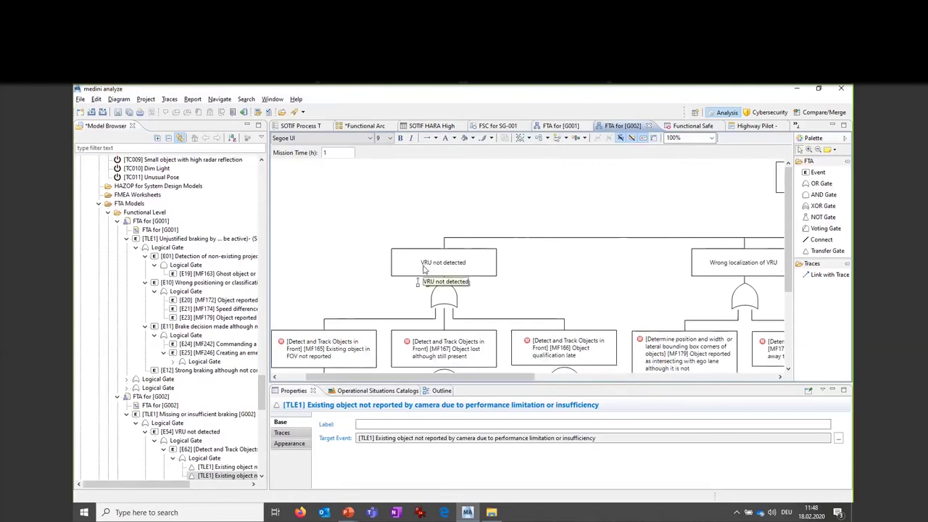
pyautogui.hscroll(4, 423, 268)
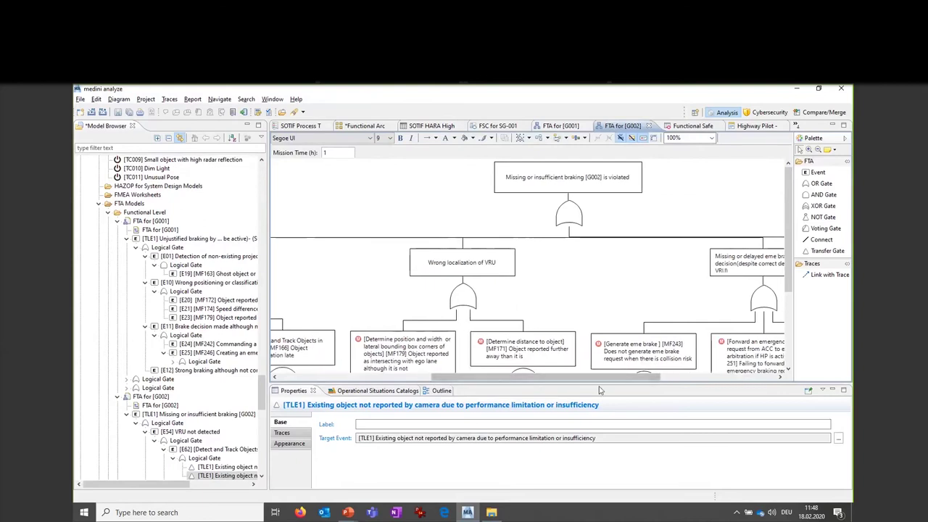
pyautogui.moveTo(608, 377); pyautogui.dragTo(682, 373)
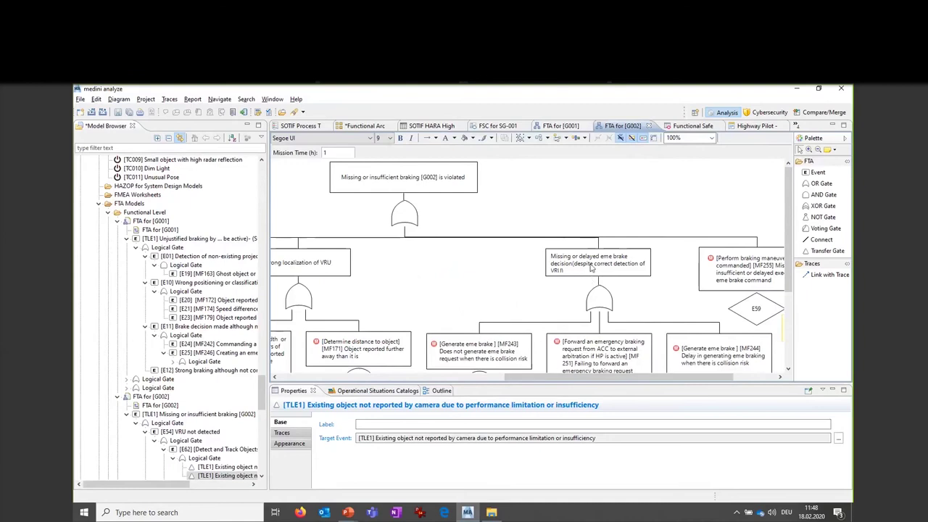
pyautogui.moveTo(580, 376); pyautogui.dragTo(623, 377)
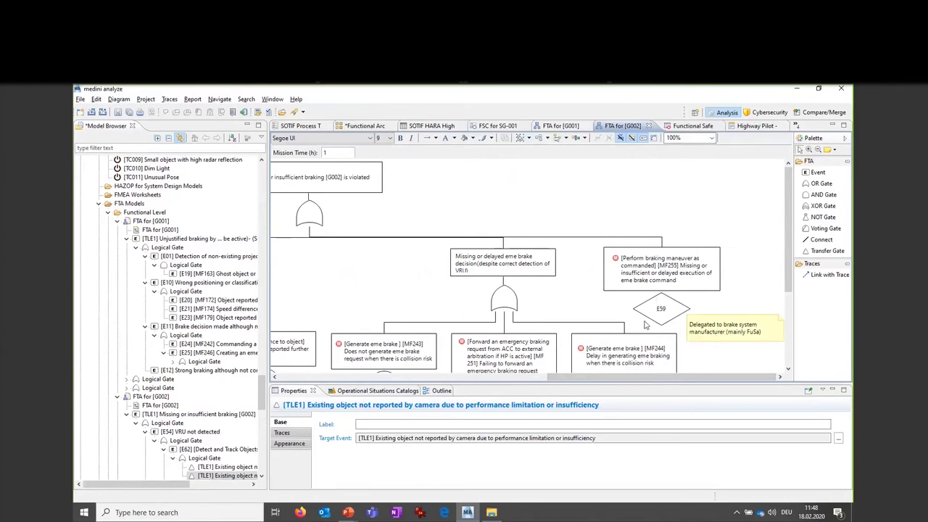
pyautogui.moveTo(732, 341)
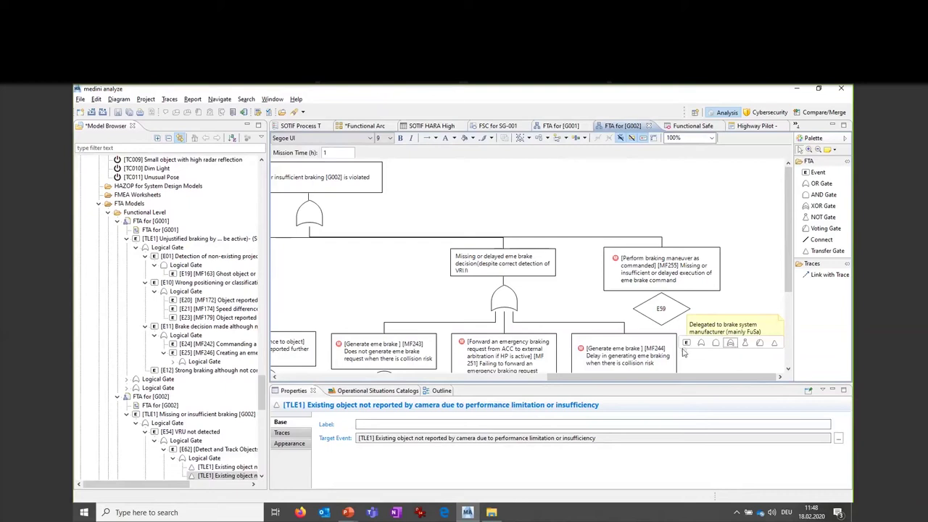
pyautogui.moveTo(664, 376); pyautogui.dragTo(366, 411)
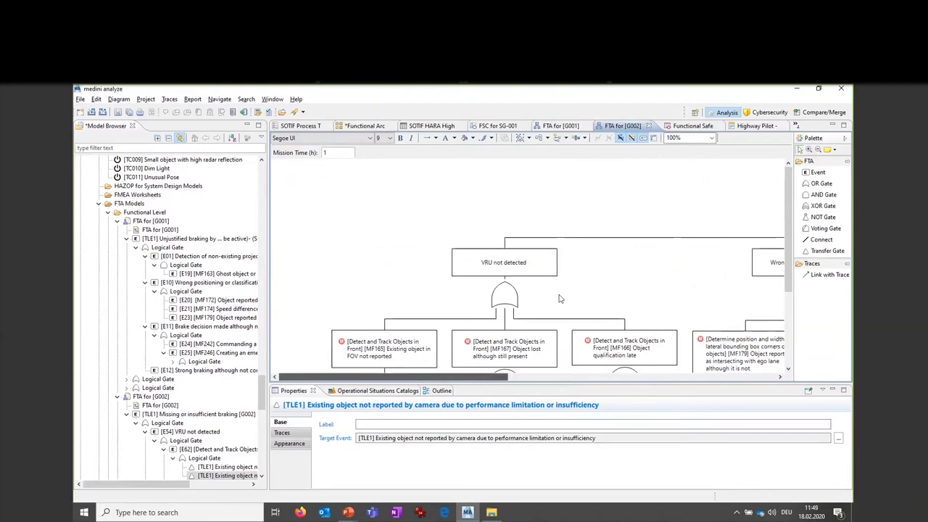
# - Follow the [MF165] branch under VRU not detected and open the linked subtree for Existing object not reported by camera due to failure
pyautogui.scroll(-1, 575, 313)
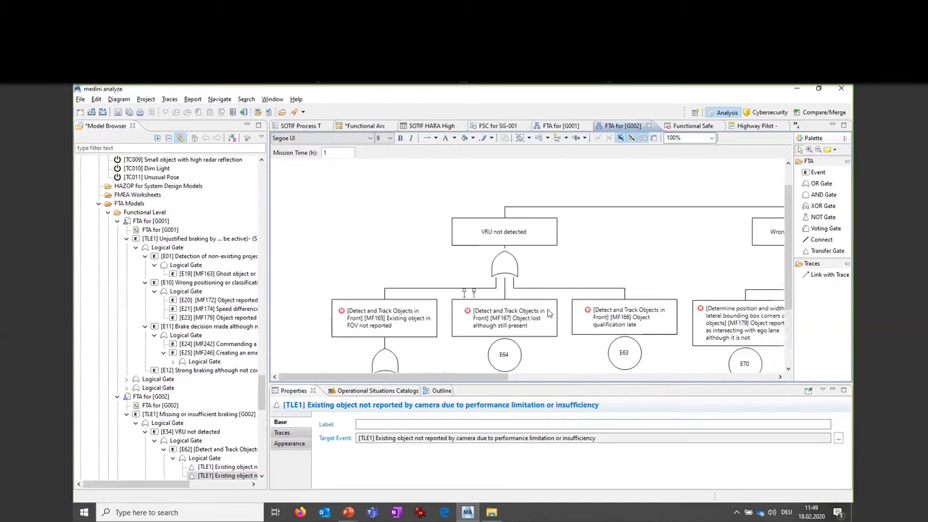
pyautogui.scroll(-2, 548, 312)
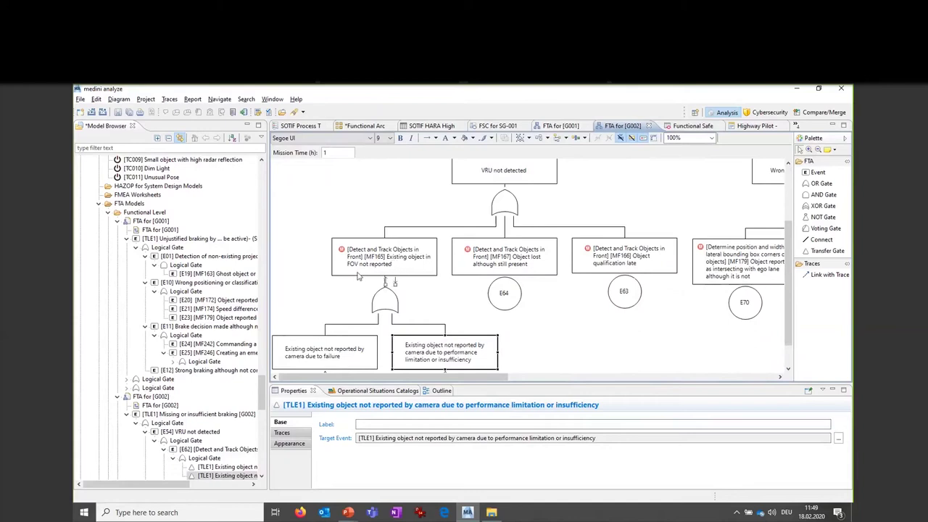
pyautogui.scroll(-1, 532, 296)
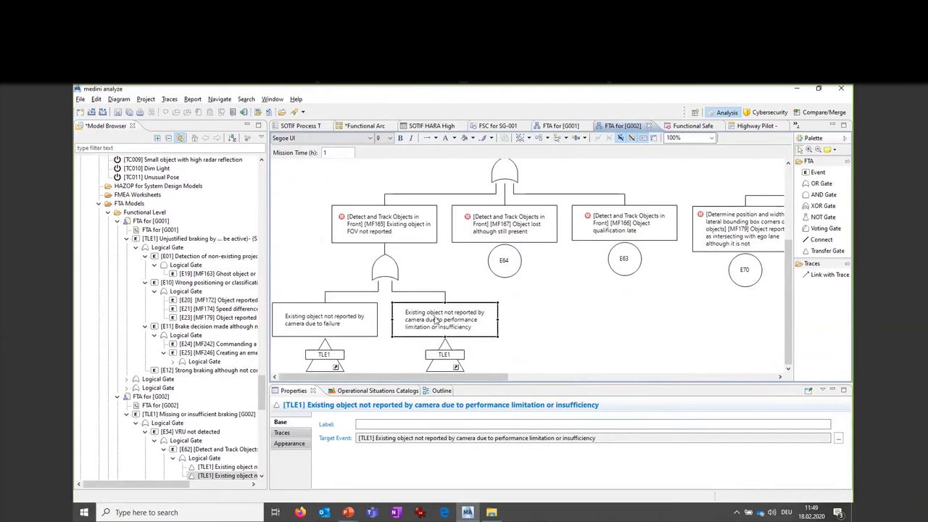
pyautogui.moveTo(330, 370)
pyautogui.click(328, 368)
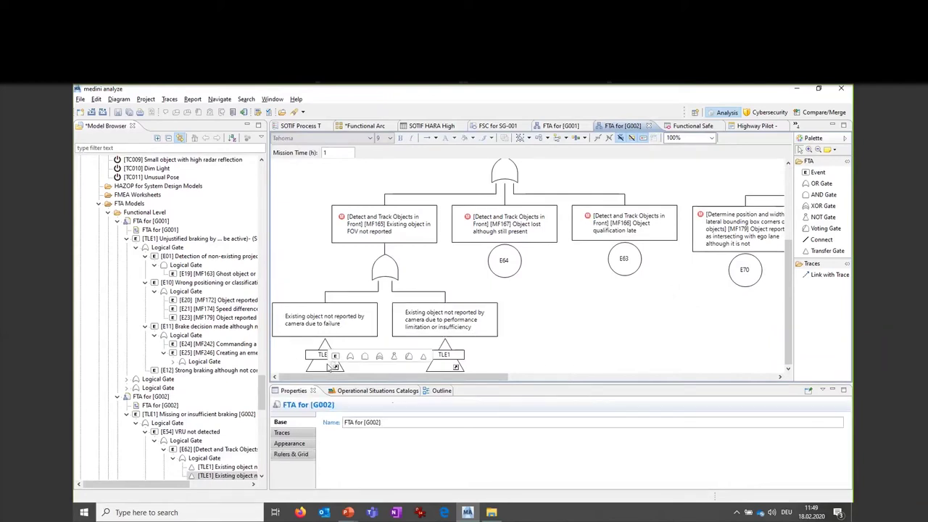
pyautogui.click(328, 356)
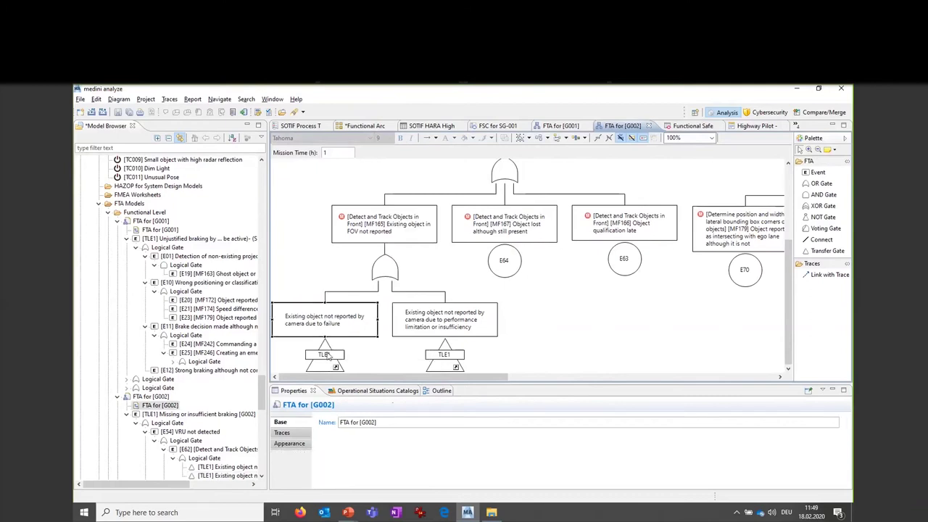
pyautogui.doubleClick(327, 356)
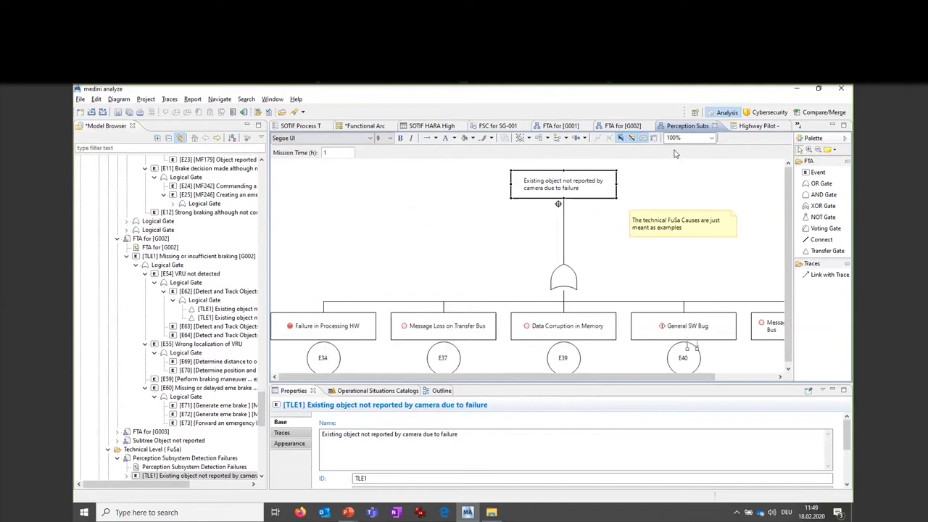
# - From FTA for [G002], open the linked subtree for the camera's performance limitation or insufficiency and enlarge its diagram area
pyautogui.click(621, 126)
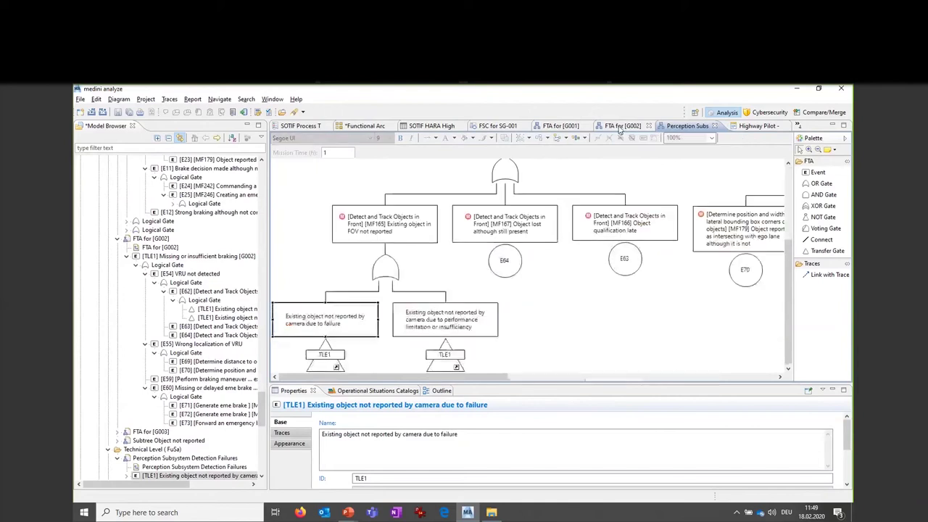
pyautogui.click(447, 356)
pyautogui.moveTo(447, 358); pyautogui.dragTo(448, 359)
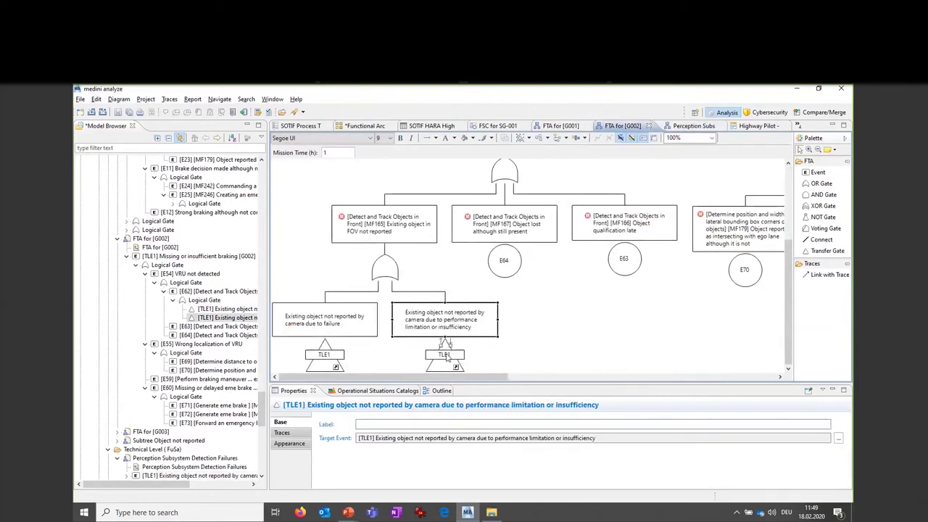
pyautogui.doubleClick(447, 356)
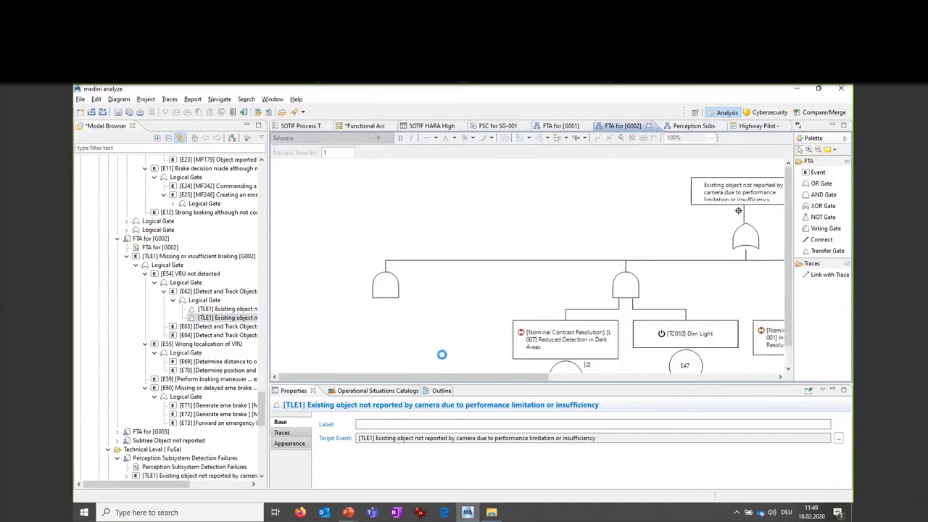
pyautogui.click(734, 192)
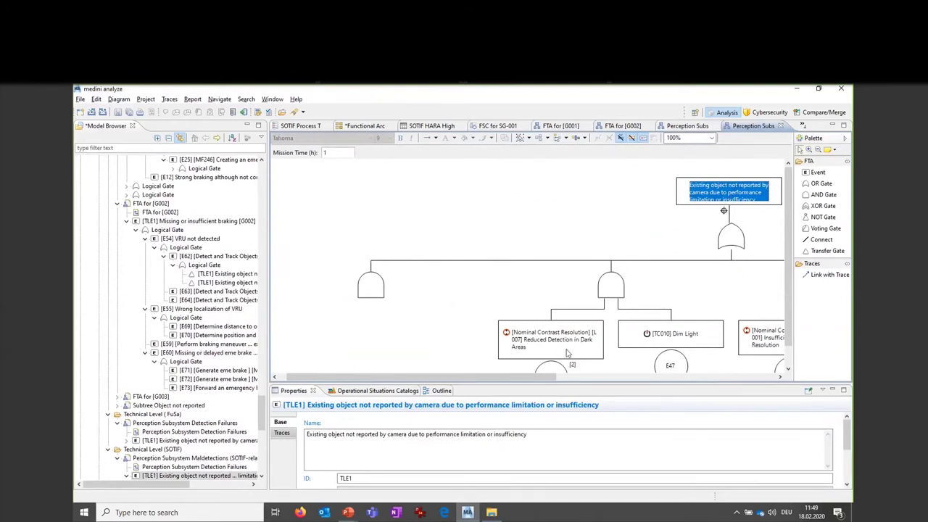
pyautogui.moveTo(522, 385); pyautogui.dragTo(538, 410)
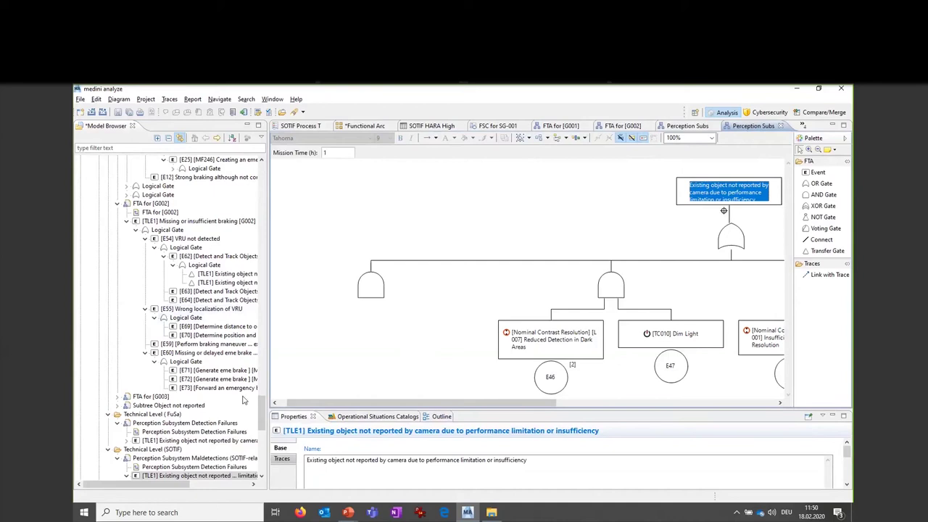
# - Add FrontCamera's [L007] Reduced Detection in Dark Areas, from Nominal Contrast Resolution, as an event under the empty AND gate
pyautogui.click(263, 416)
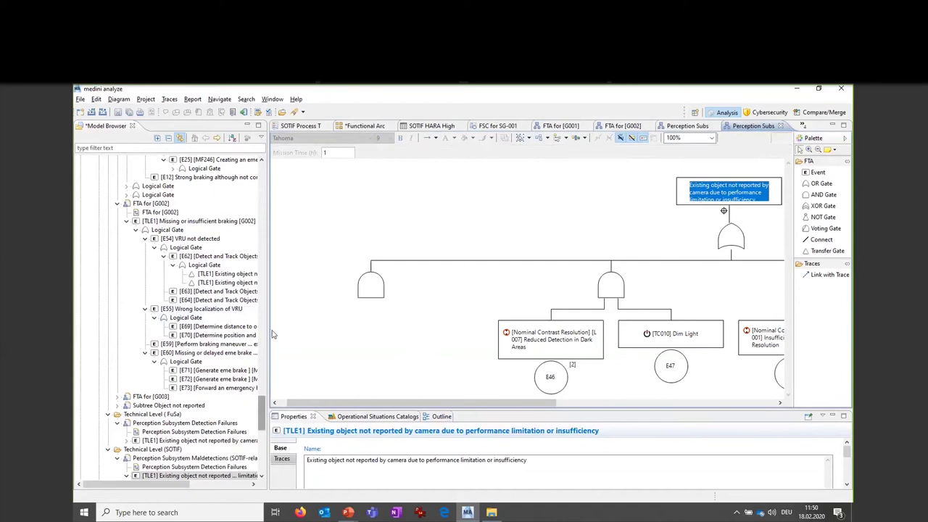
pyautogui.scroll(15, 246, 362)
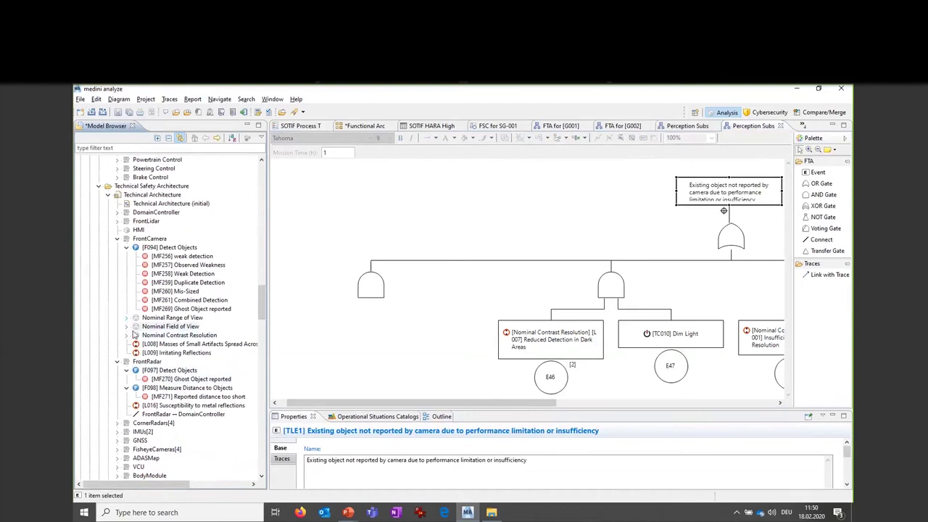
pyautogui.click(127, 335)
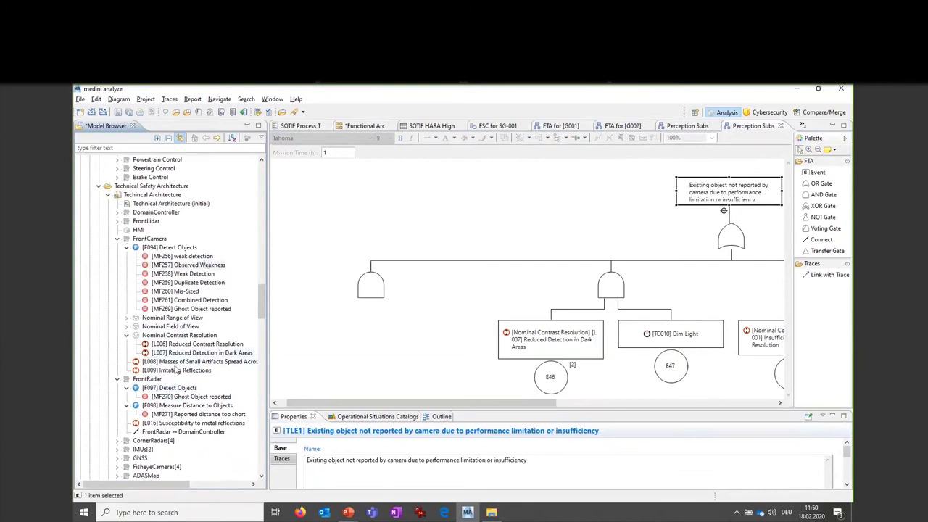
pyautogui.click(194, 354)
pyautogui.moveTo(194, 356); pyautogui.dragTo(365, 296)
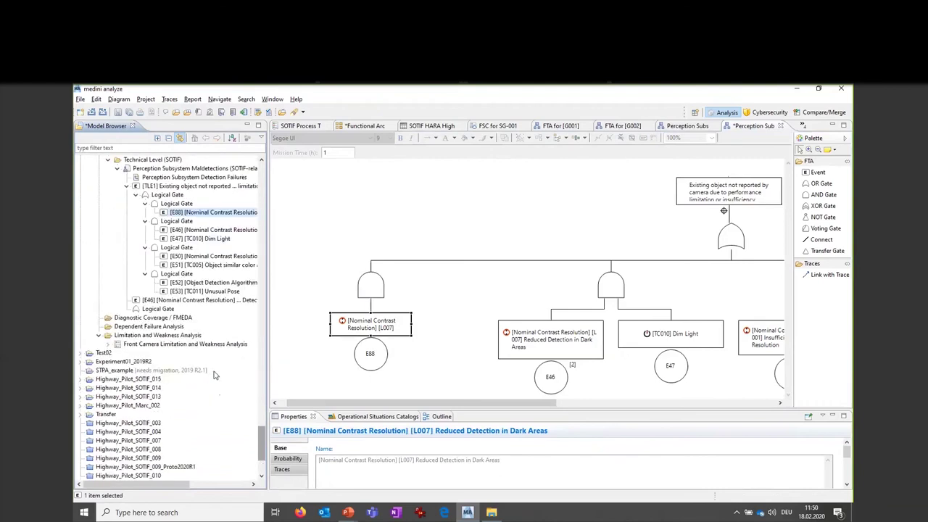
# - Add triggering condition [TC005] Object similar color as background under the same AND gate, and heighten the new [L007] event box to fit its name
pyautogui.scroll(15, 215, 375)
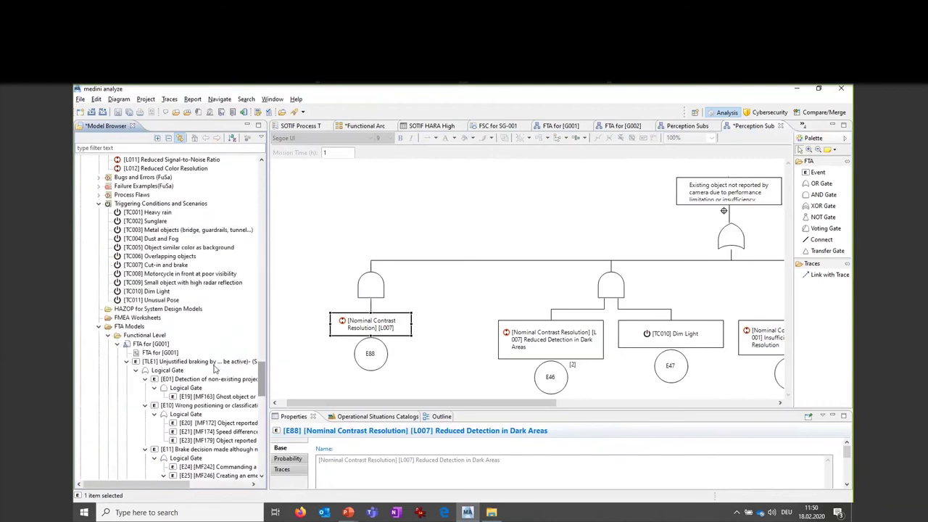
pyautogui.scroll(4, 215, 369)
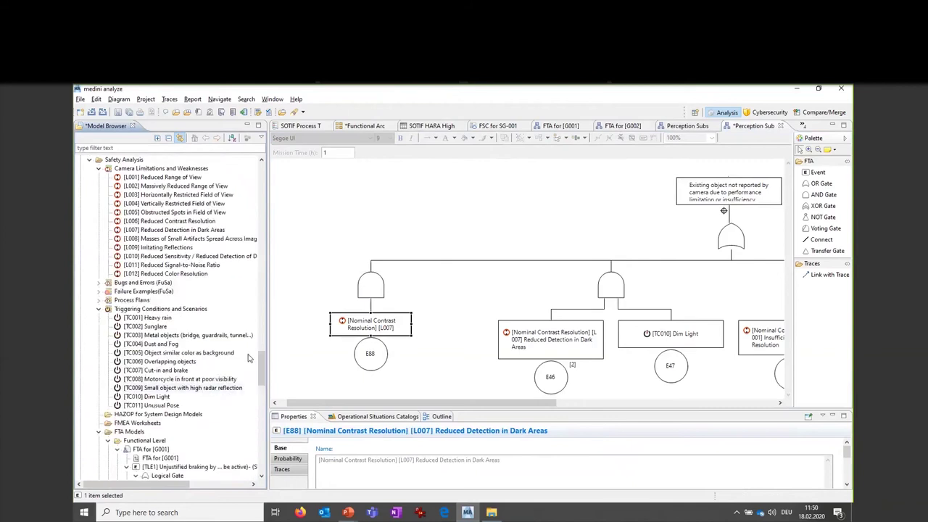
pyautogui.moveTo(181, 354); pyautogui.dragTo(379, 289)
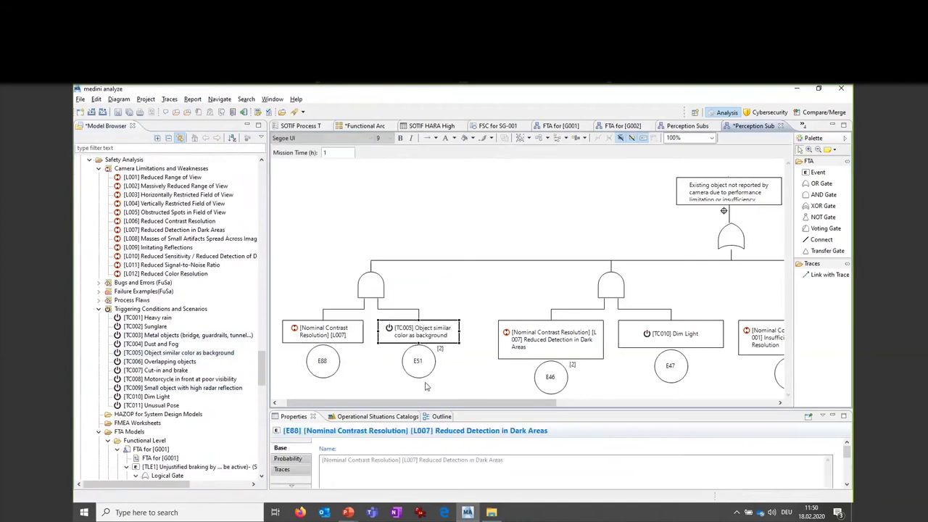
pyautogui.click(323, 343)
pyautogui.moveTo(322, 343); pyautogui.dragTo(317, 372)
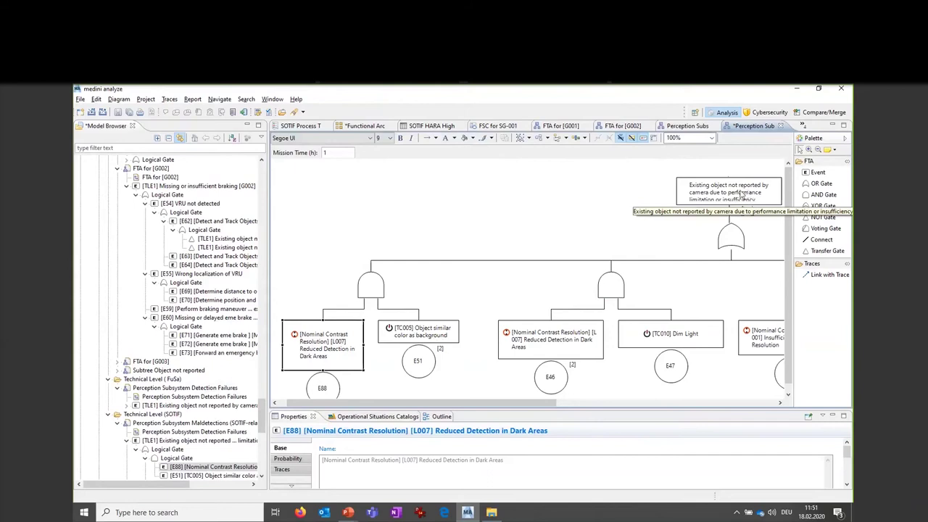
# - Open the Unjustified Strong Braking cause/effect net and examine its chain from the hazard to the FrontRadar causes and triggering condition
pyautogui.moveTo(740, 186)
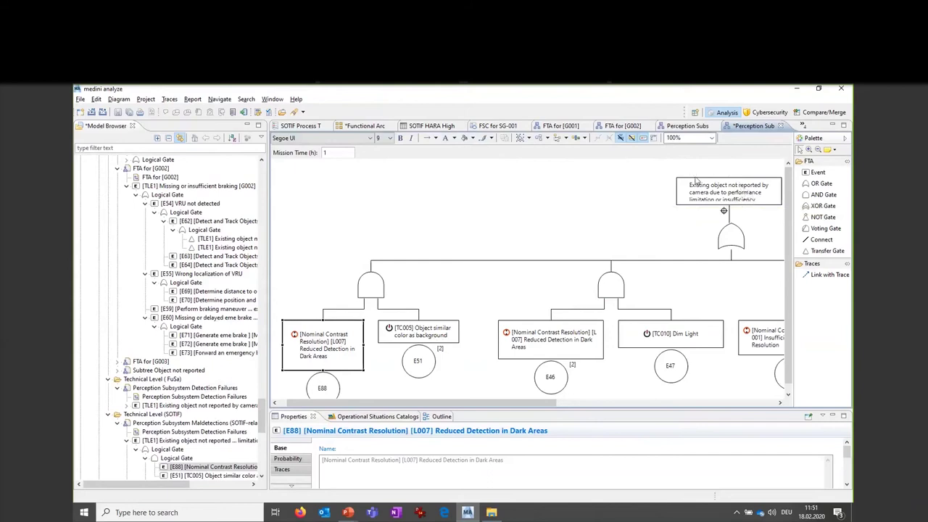
pyautogui.moveTo(660, 227)
pyautogui.click(804, 126)
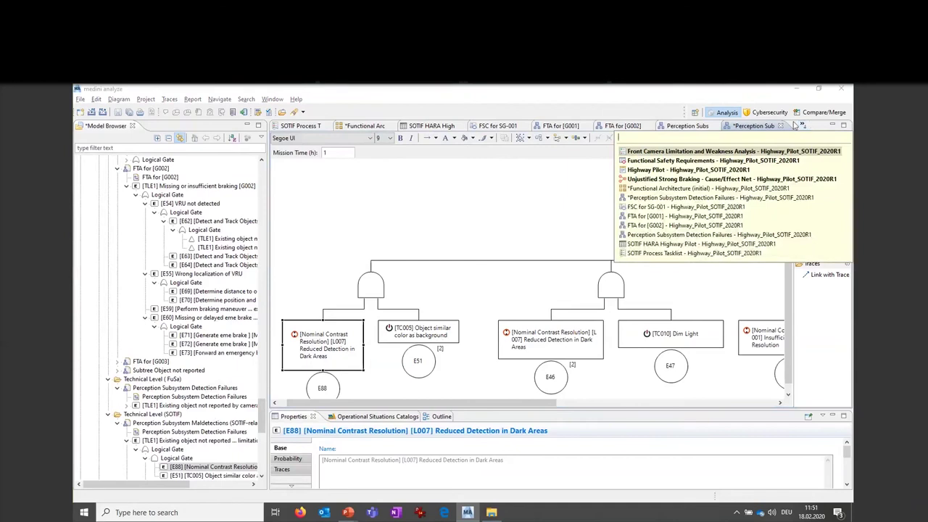
pyautogui.click(701, 181)
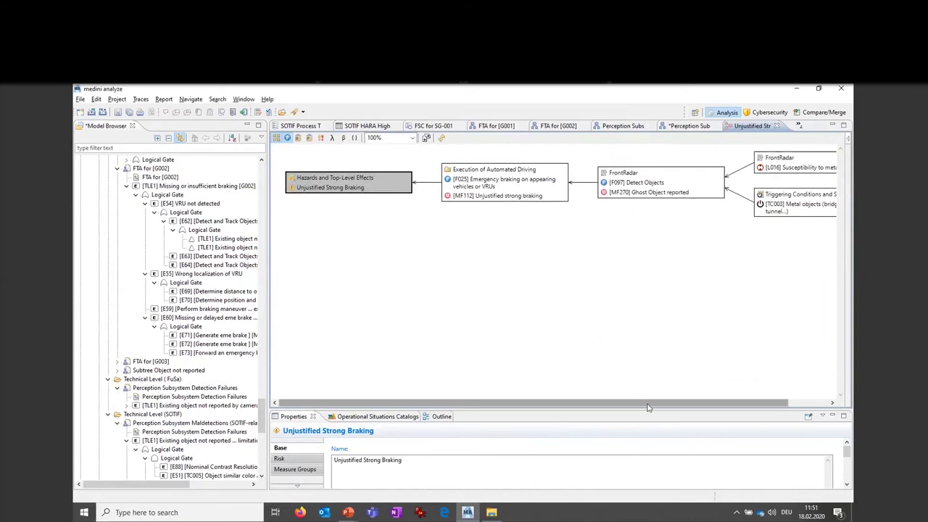
pyautogui.moveTo(642, 405); pyautogui.dragTo(773, 390)
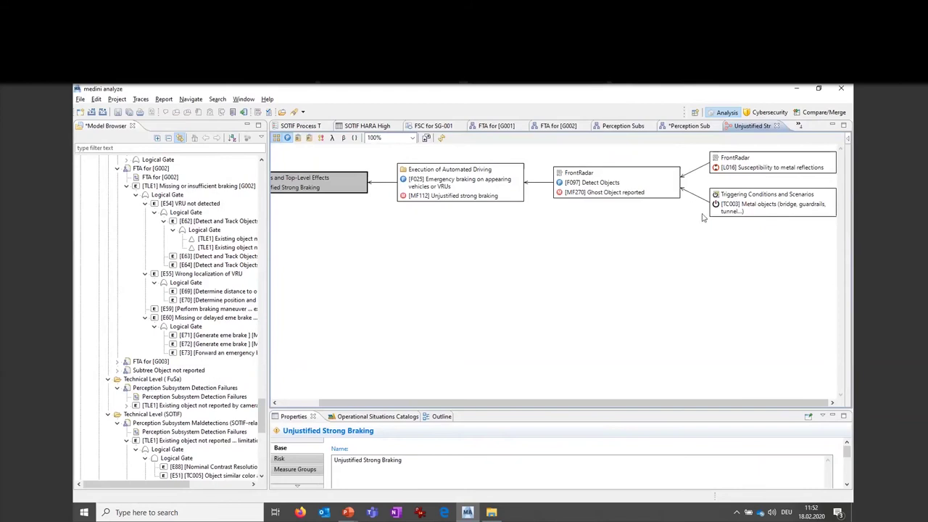
# - Review the elements related to FrontRadar malfunction [MF270] Ghost Object reported, including its effects
pyautogui.rightClick(601, 192)
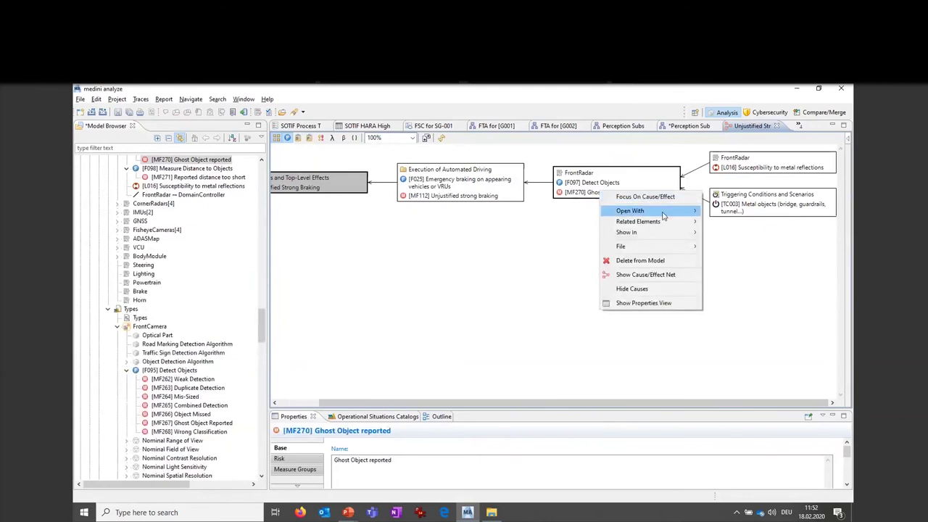
pyautogui.moveTo(682, 222)
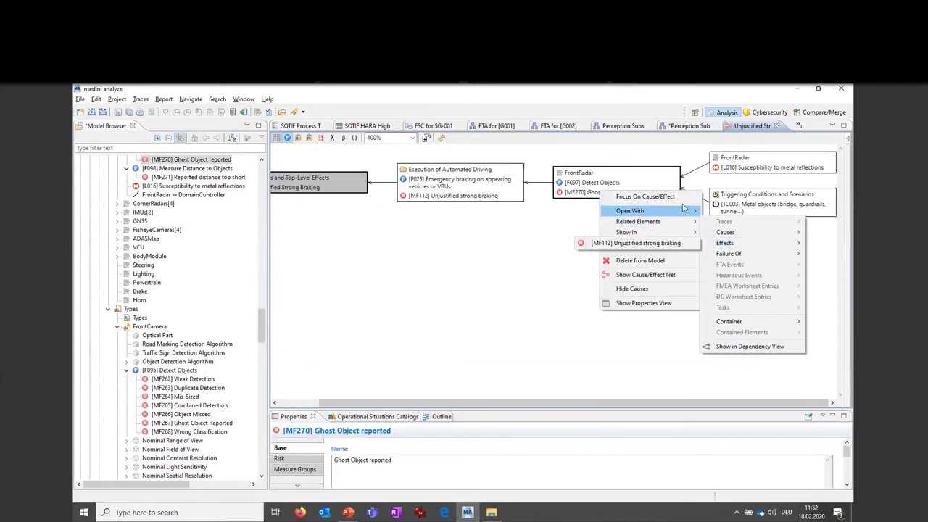
pyautogui.press('Escape')
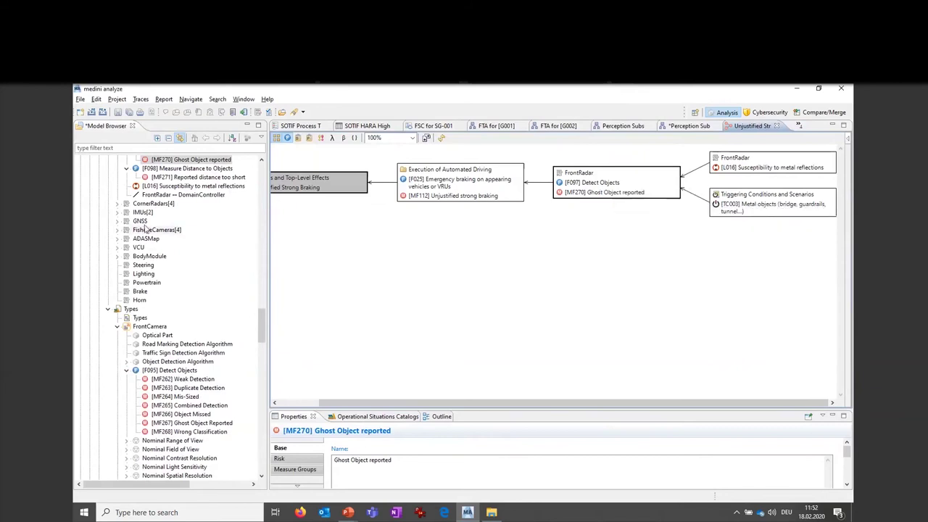
# - Open the Front Camera Limitation and Weakness Analysis worksheet from the Limitation and Weakness Analysis folder
pyautogui.scroll(2, 181, 215)
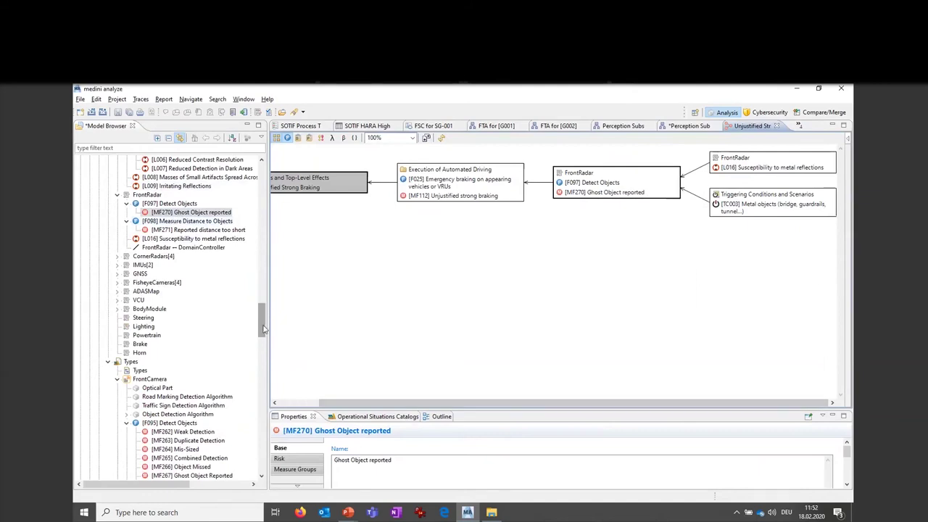
pyautogui.moveTo(264, 329); pyautogui.dragTo(265, 409)
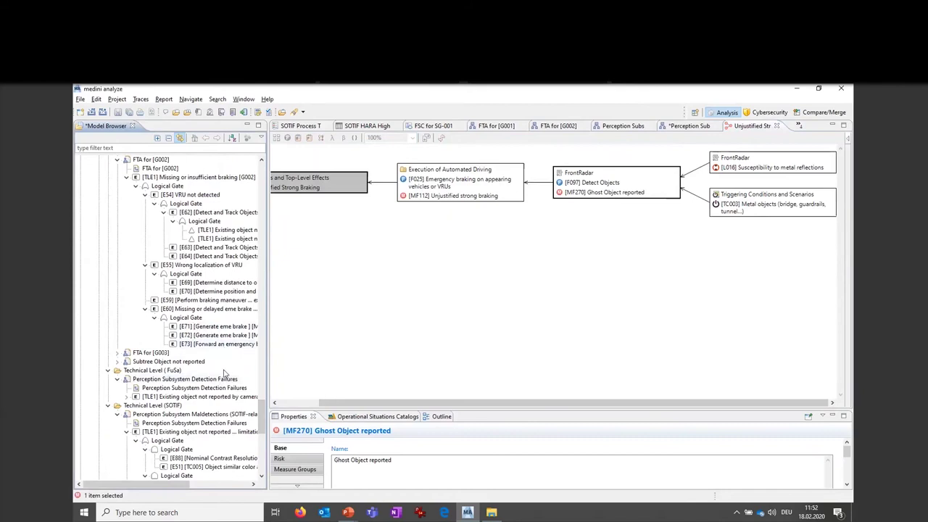
pyautogui.scroll(-9, 170, 373)
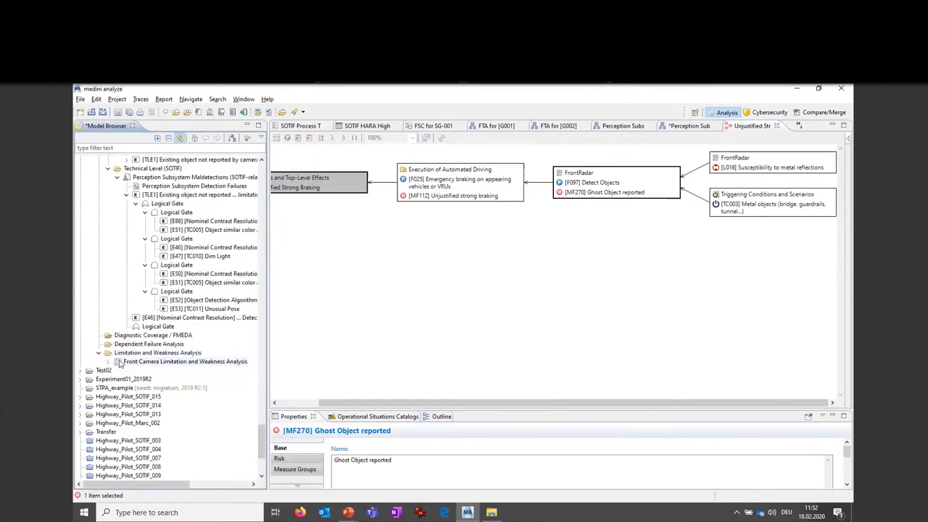
pyautogui.doubleClick(122, 364)
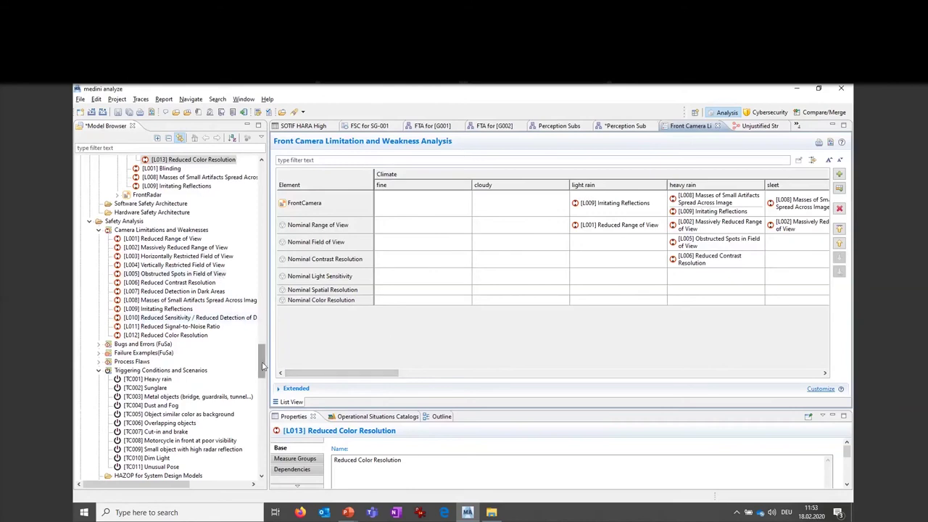
# - Examine the front camera limitations across the climate, road features and lighting columns, and compare them with the limitations in the model browser
pyautogui.click(263, 297)
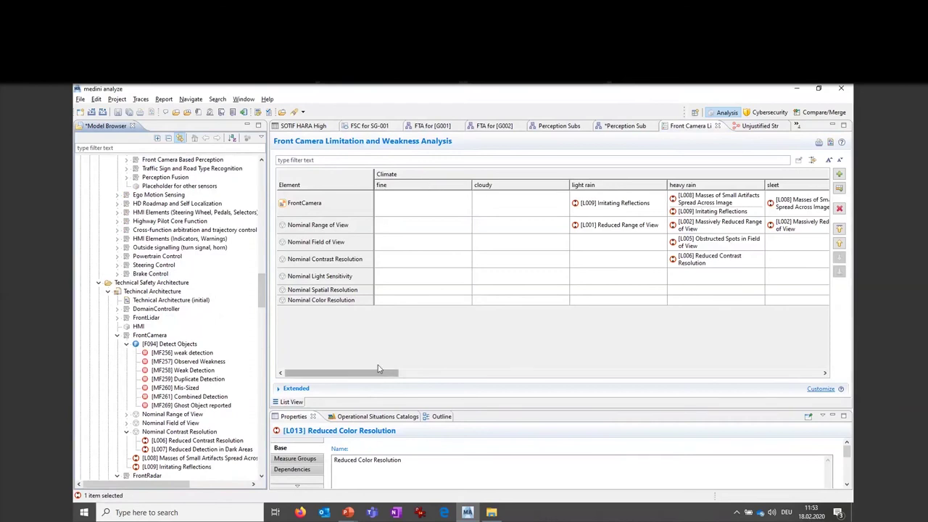
pyautogui.click(515, 366)
pyautogui.click(546, 375)
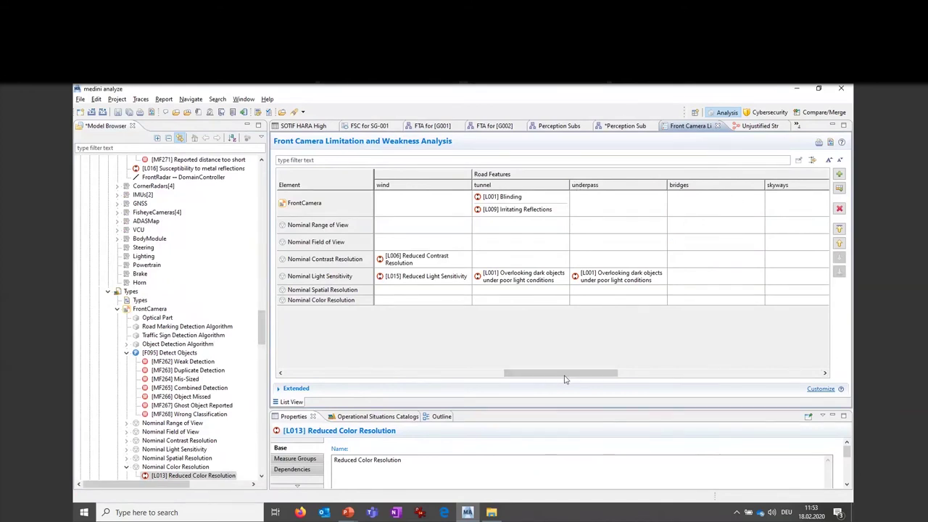
pyautogui.click(771, 373)
pyautogui.moveTo(770, 369); pyautogui.dragTo(710, 395)
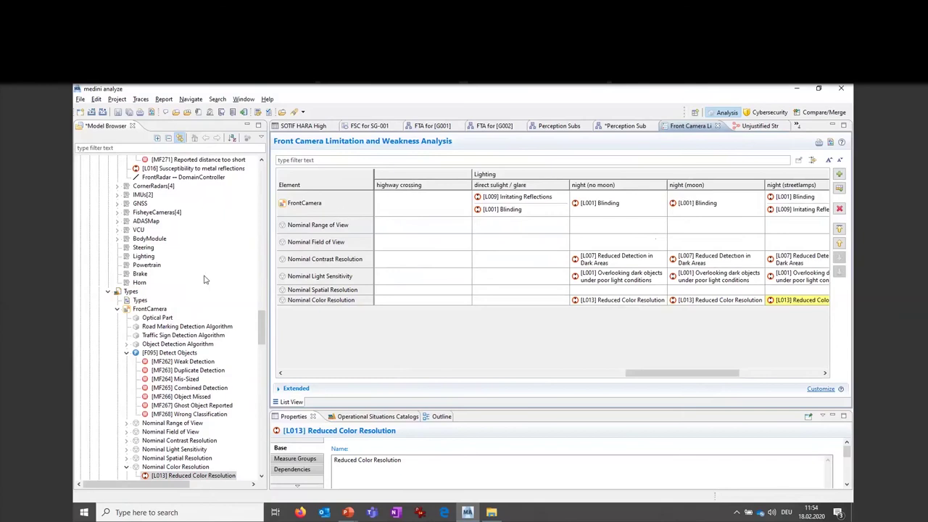
pyautogui.scroll(-12, 204, 280)
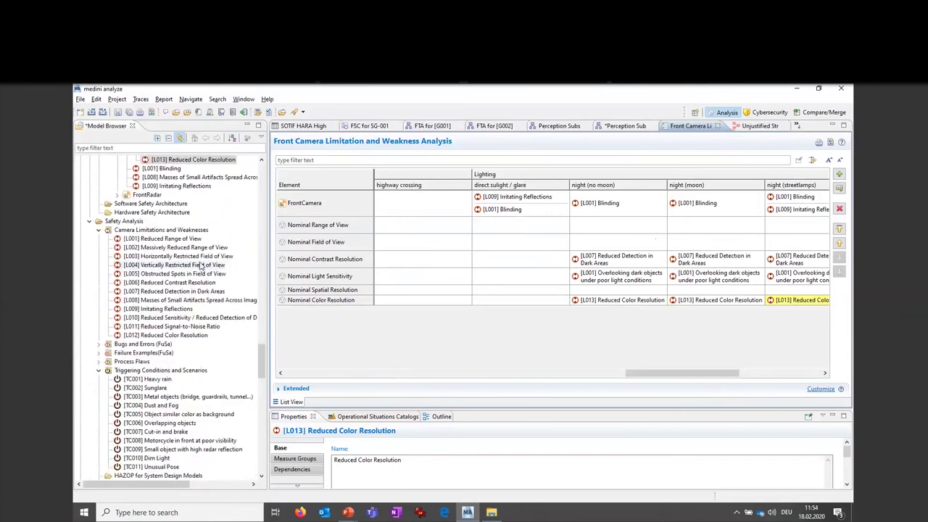
pyautogui.scroll(15, 202, 265)
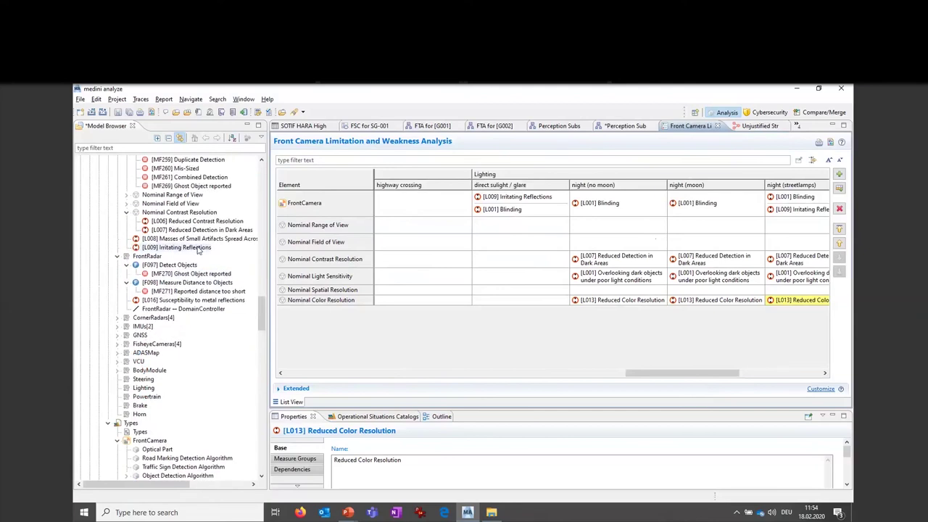
# - In the FTA for [G001], try to derive a requirement from event [MF163] Ghost object or negligible object reported
pyautogui.click(440, 126)
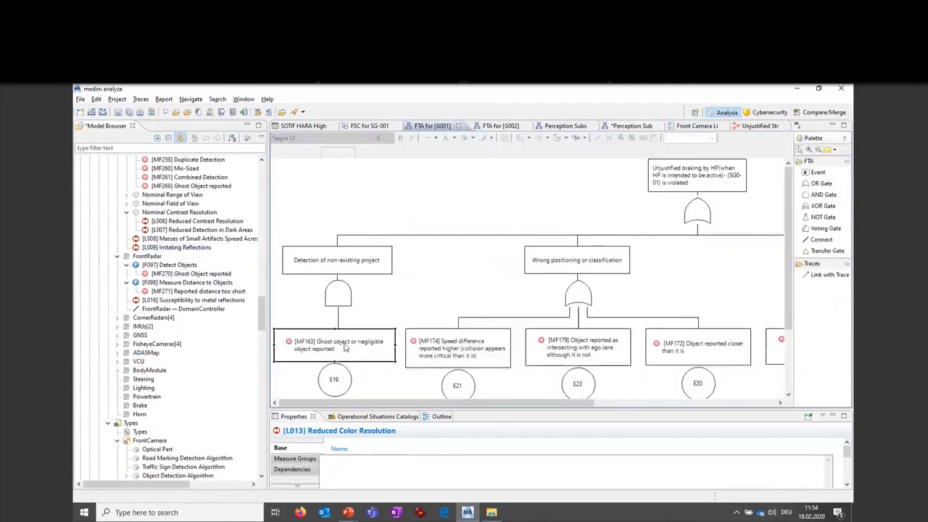
pyautogui.rightClick(346, 348)
pyautogui.moveTo(435, 174)
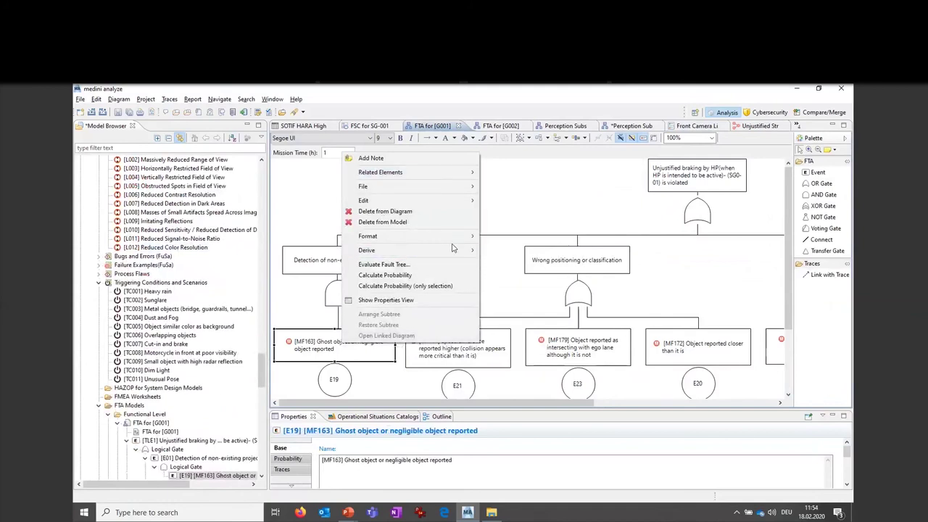
pyautogui.moveTo(453, 250)
pyautogui.click(519, 252)
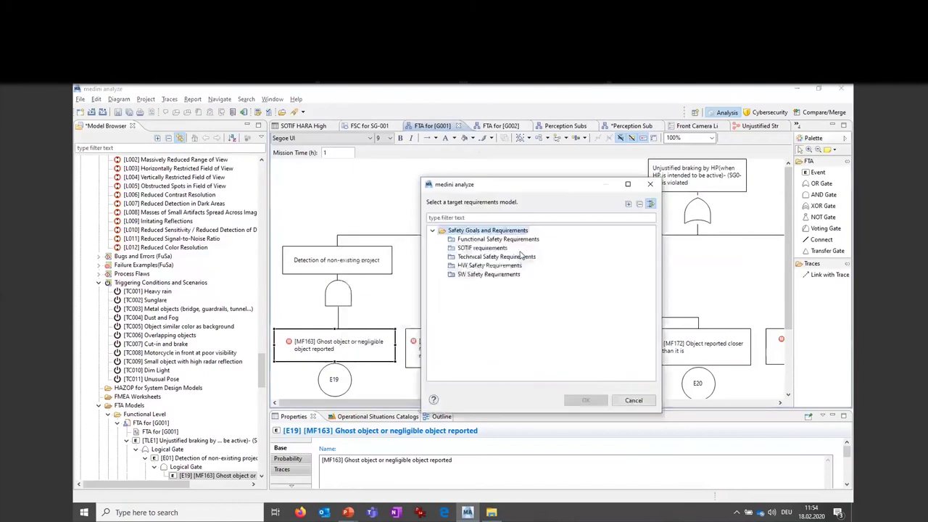
pyautogui.click(634, 401)
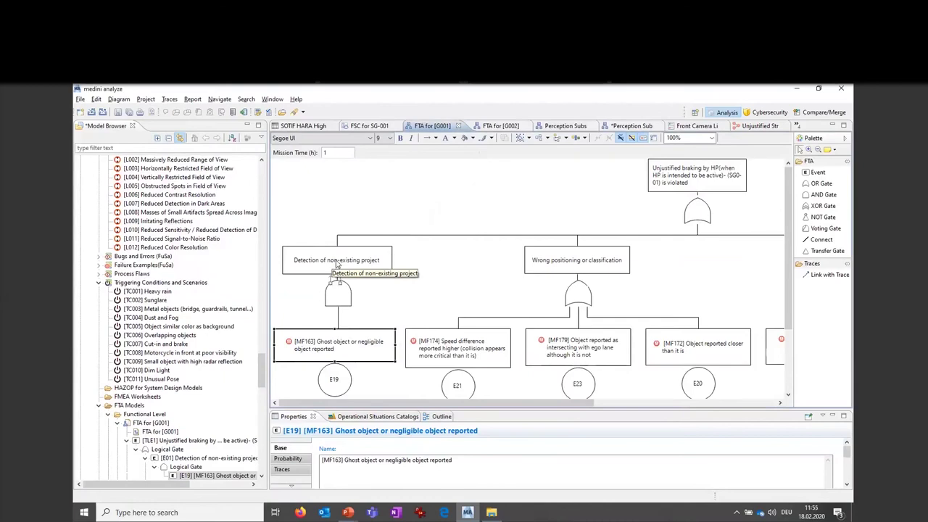
# - Open the Functional Safety Requirements and review the requirements from SR006 through SR017, including their descriptions, kinds, ASILs and constraints
pyautogui.click(799, 127)
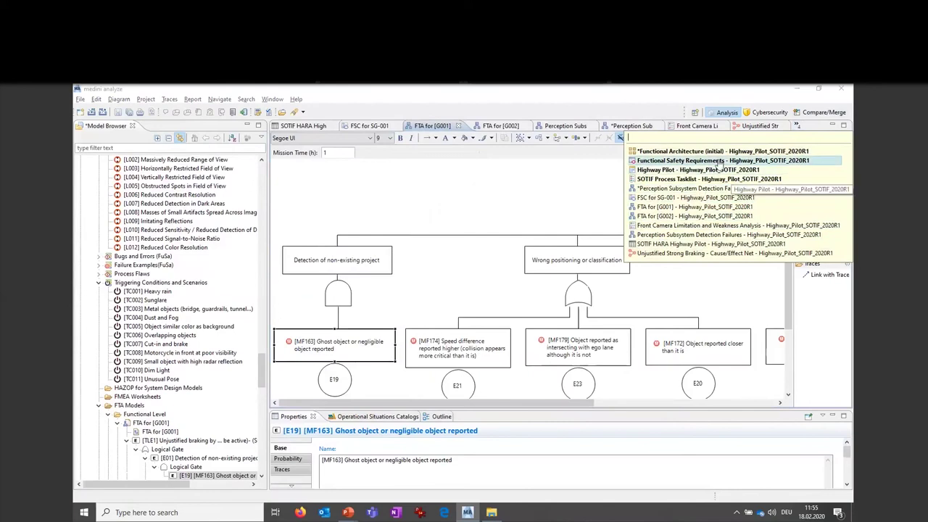
pyautogui.press('Escape')
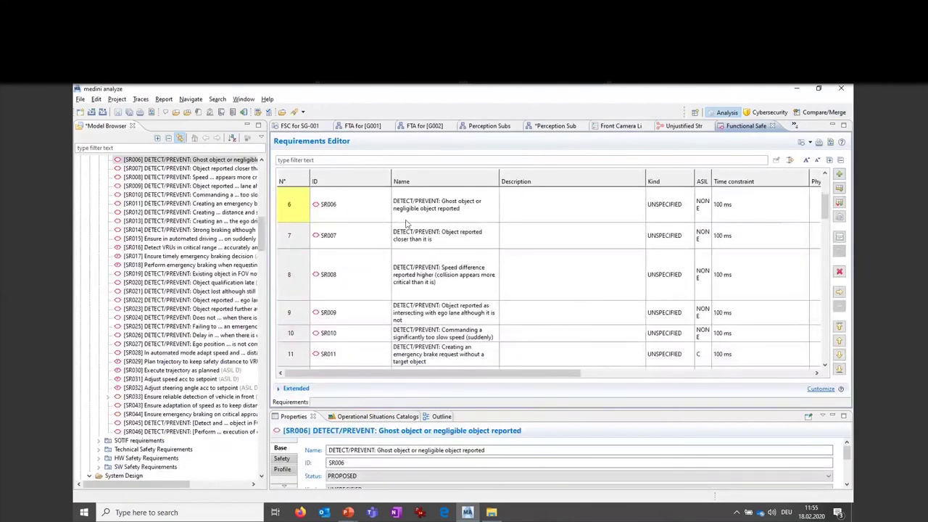
pyautogui.scroll(-5, 478, 280)
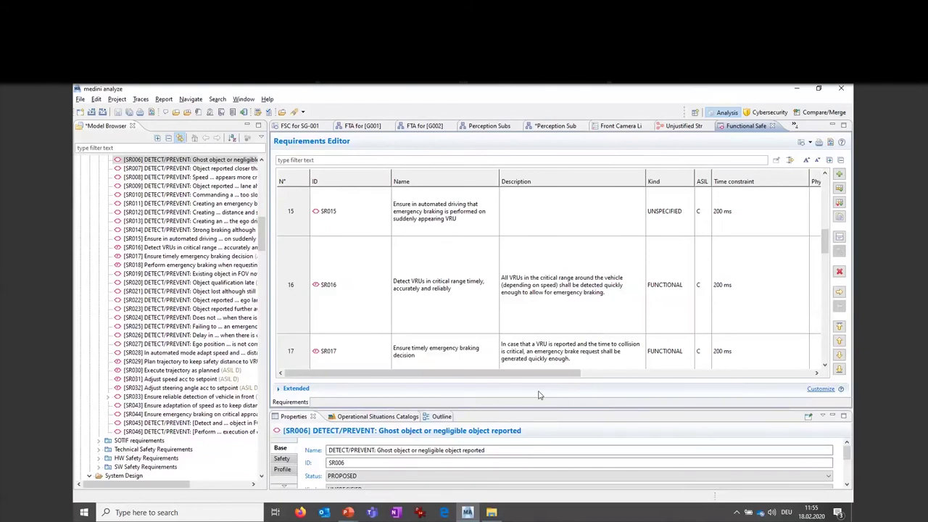
pyautogui.moveTo(522, 373); pyautogui.dragTo(590, 373)
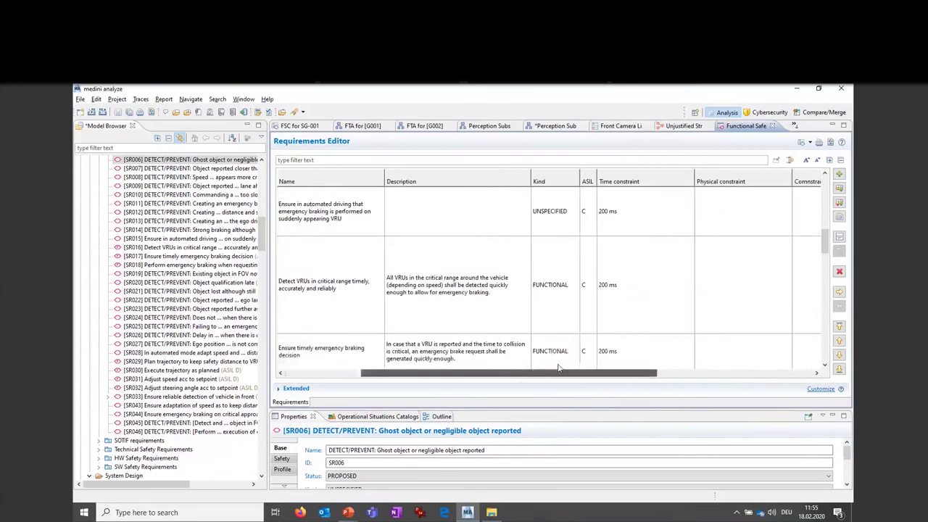
pyautogui.scroll(-3, 555, 316)
pyautogui.scroll(5, 555, 317)
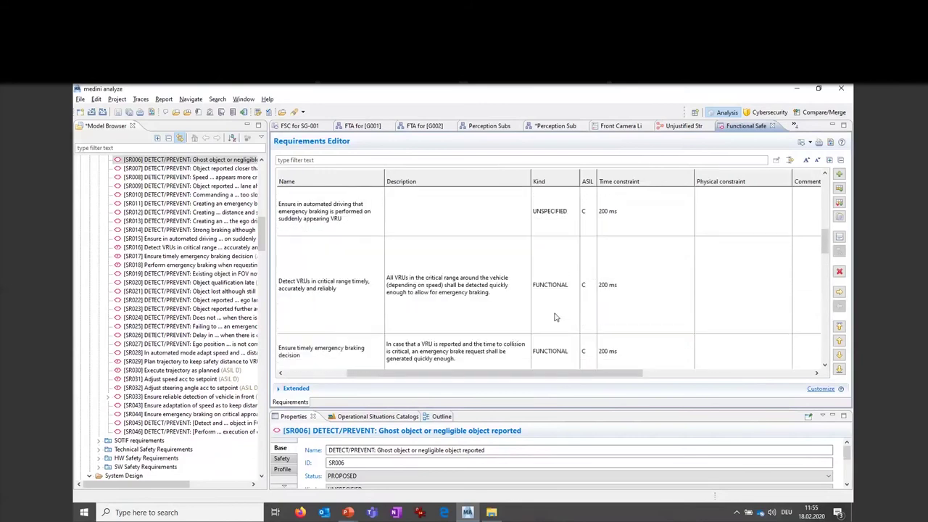
pyautogui.moveTo(446, 373); pyautogui.dragTo(402, 374)
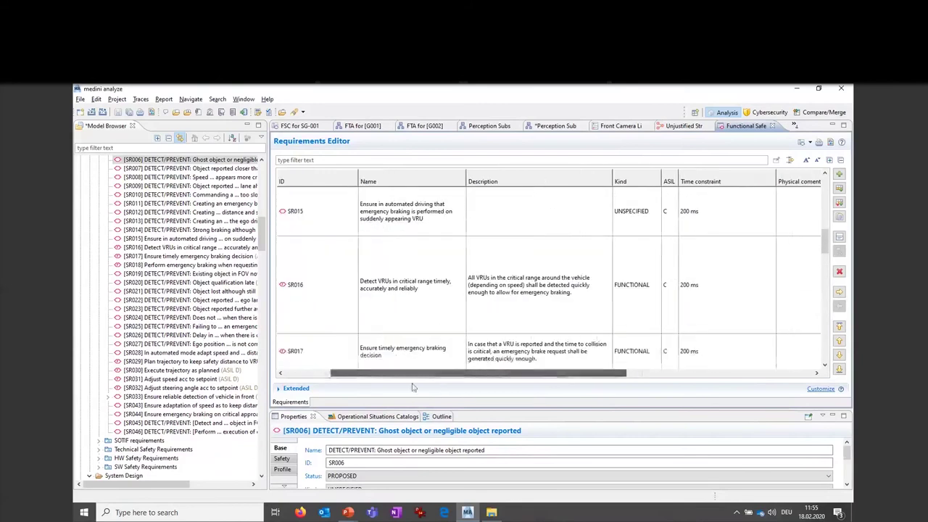